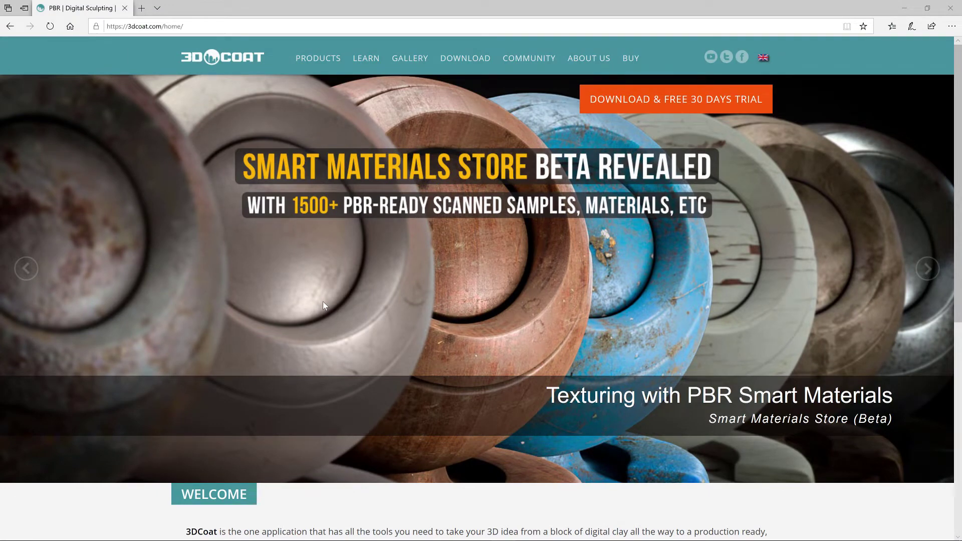
# Step: Open the Smart Materials Store catalogue and dismiss the login prompt
pyautogui.click(479, 283)
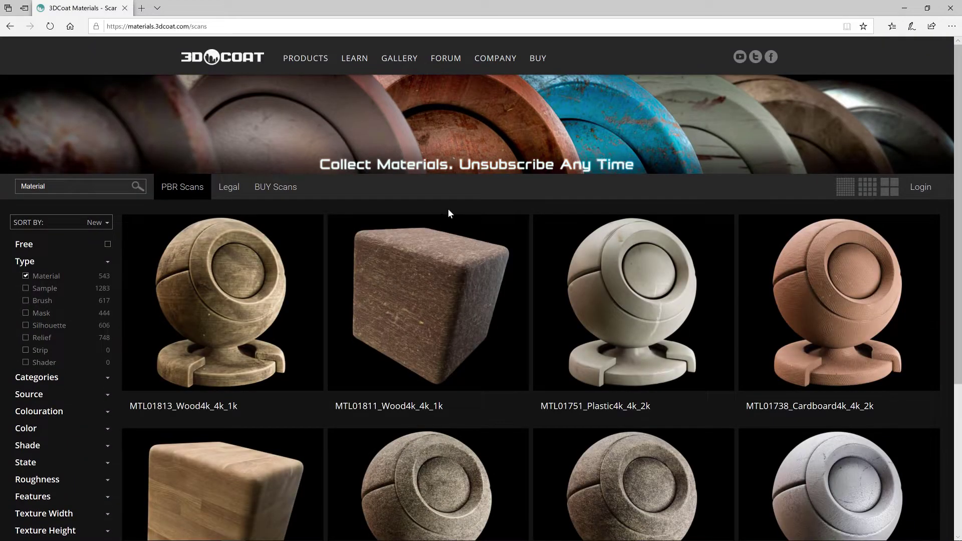
pyautogui.click(913, 188)
pyautogui.click(593, 167)
# Step: Review the BUY Scans pricing, from Basic Pack credits to the monthly and annual subscription plans
pyautogui.click(271, 186)
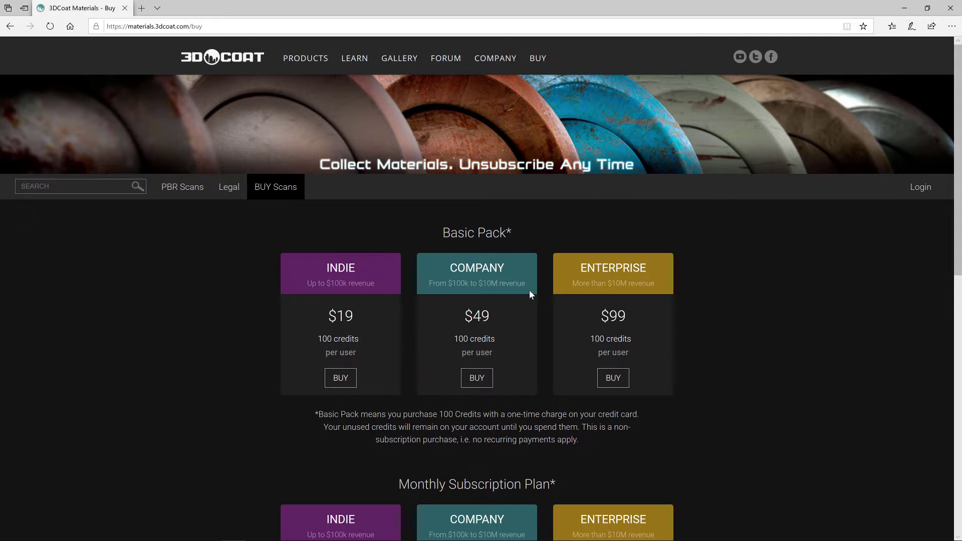
pyautogui.scroll(-5, 246, 398)
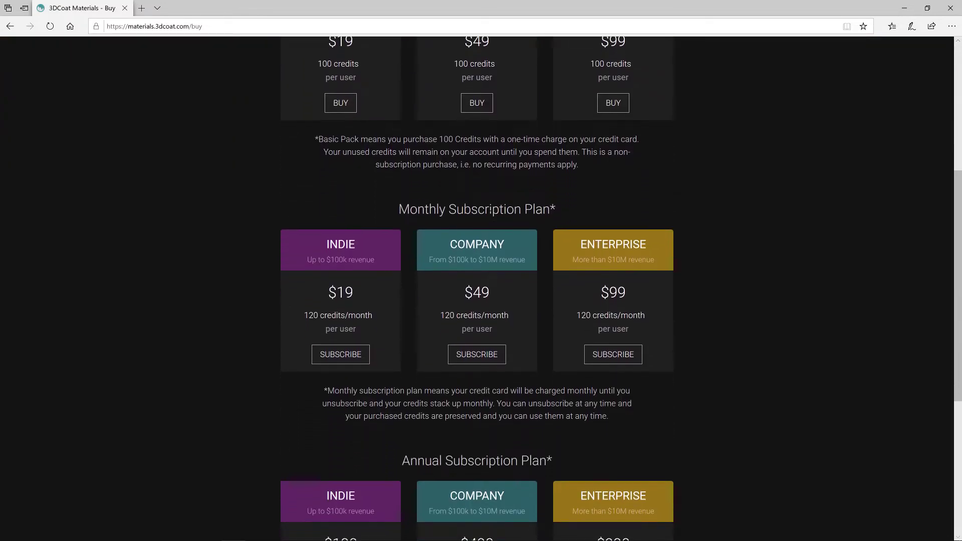
pyautogui.scroll(-4, 212, 350)
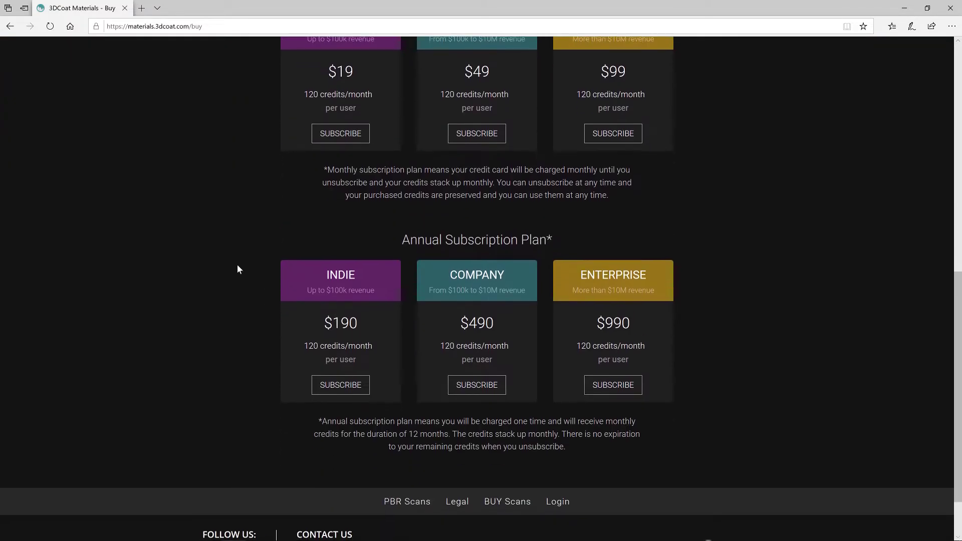
pyautogui.scroll(10, 210, 356)
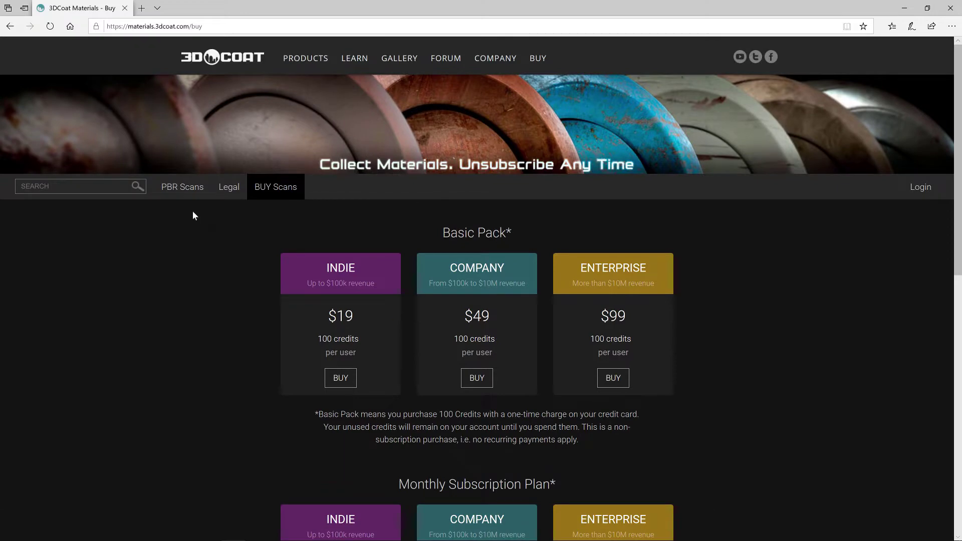
# Step: Filter the PBR Scans catalogue to free items of type Material in the Rubber category
pyautogui.click(179, 190)
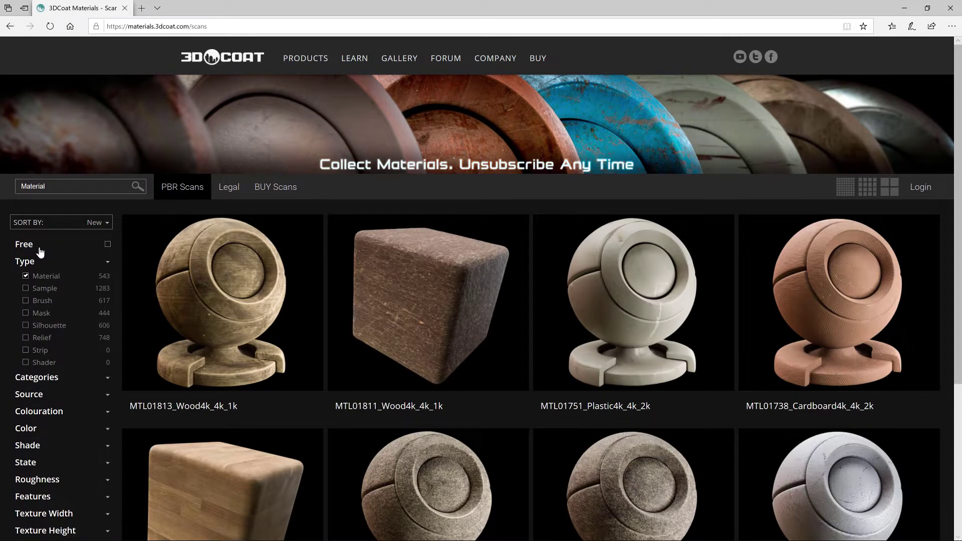
pyautogui.click(108, 245)
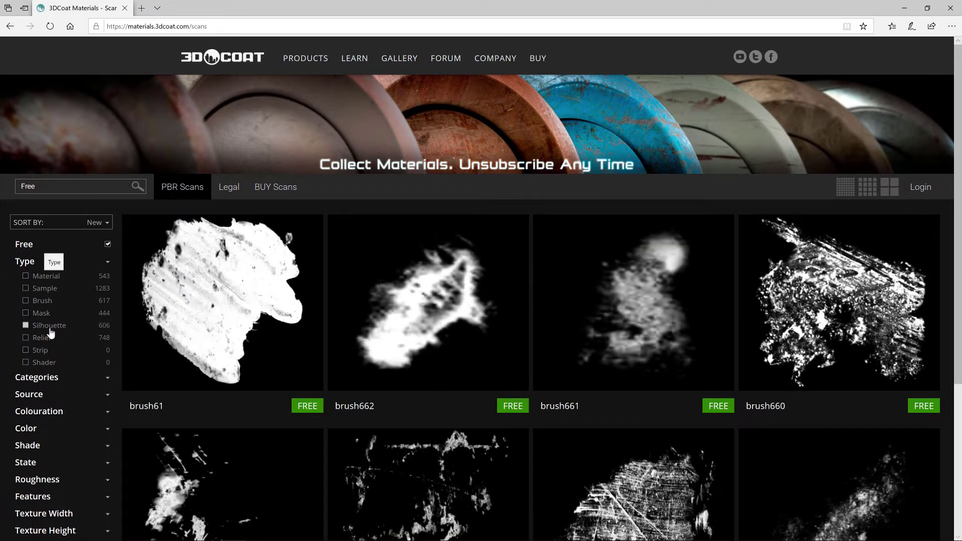
pyautogui.click(27, 277)
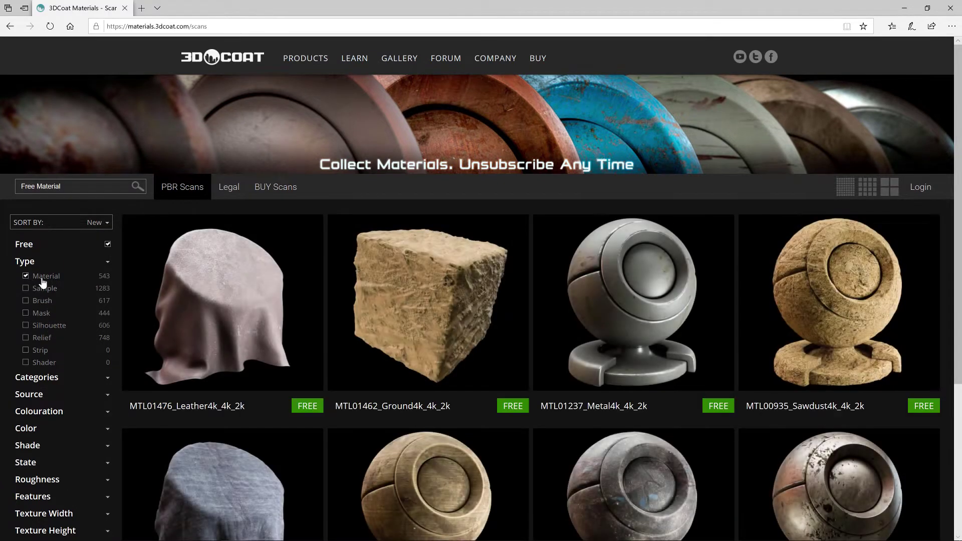
pyautogui.click(42, 380)
pyautogui.scroll(-3, 59, 400)
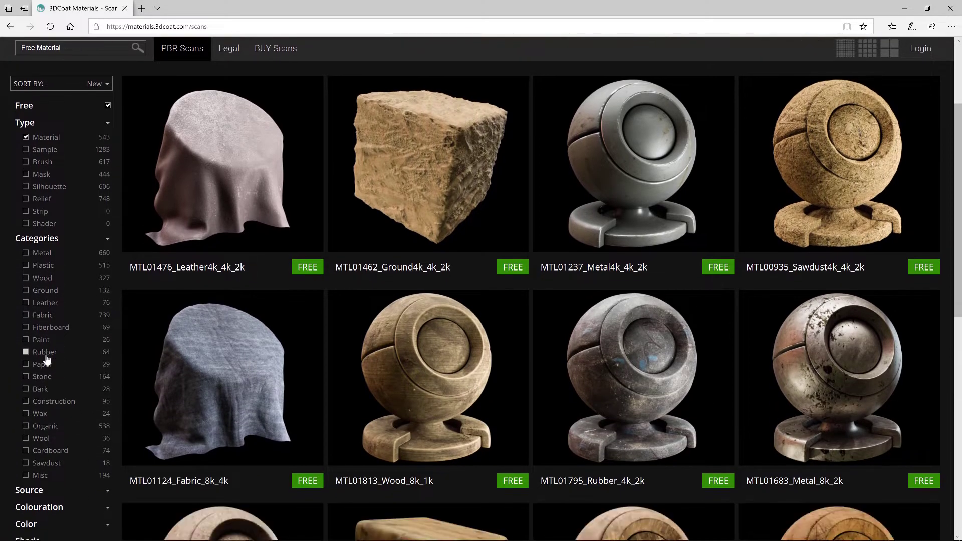
pyautogui.click(44, 361)
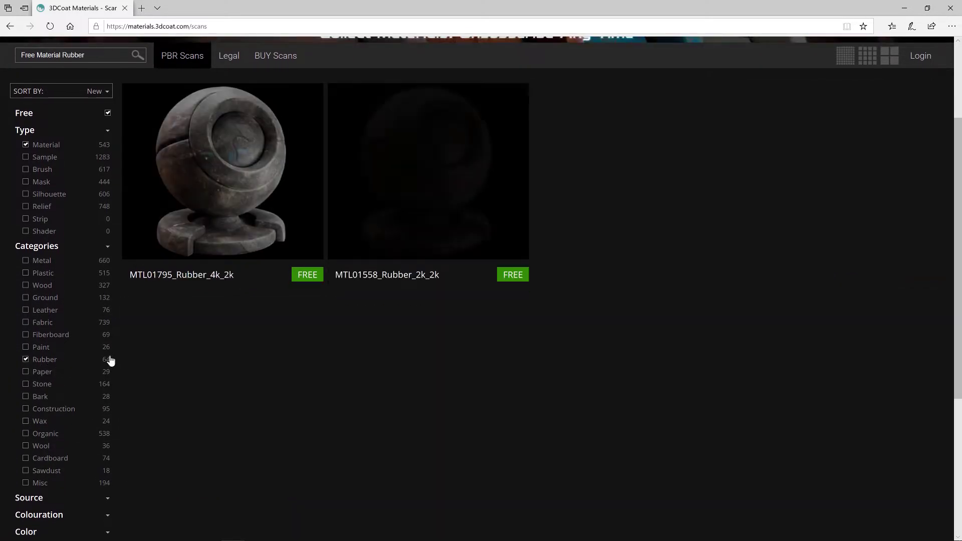
# Step: Preview MTL01558_Rubber_2k_2k's sphere render and texture maps, then close the preview
pyautogui.click(429, 181)
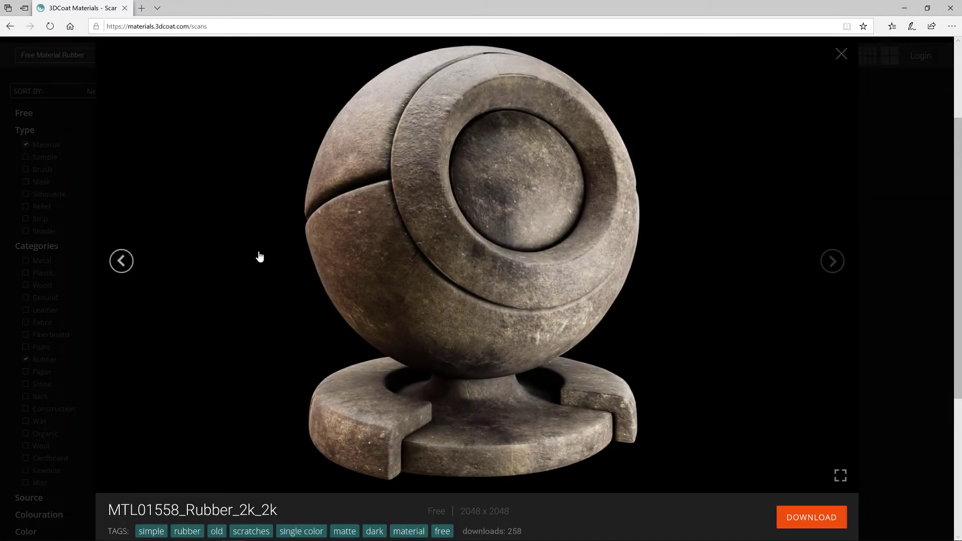
pyautogui.click(830, 268)
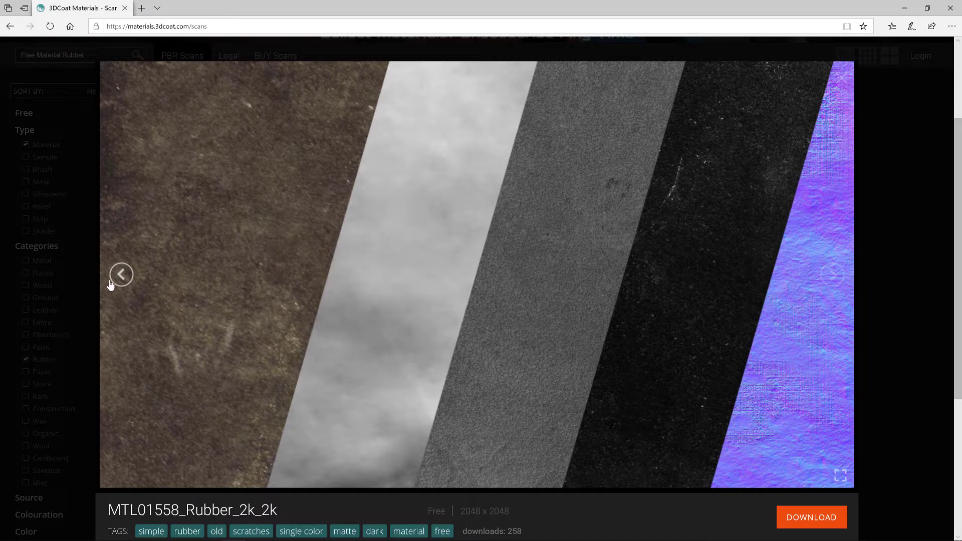
pyautogui.click(122, 281)
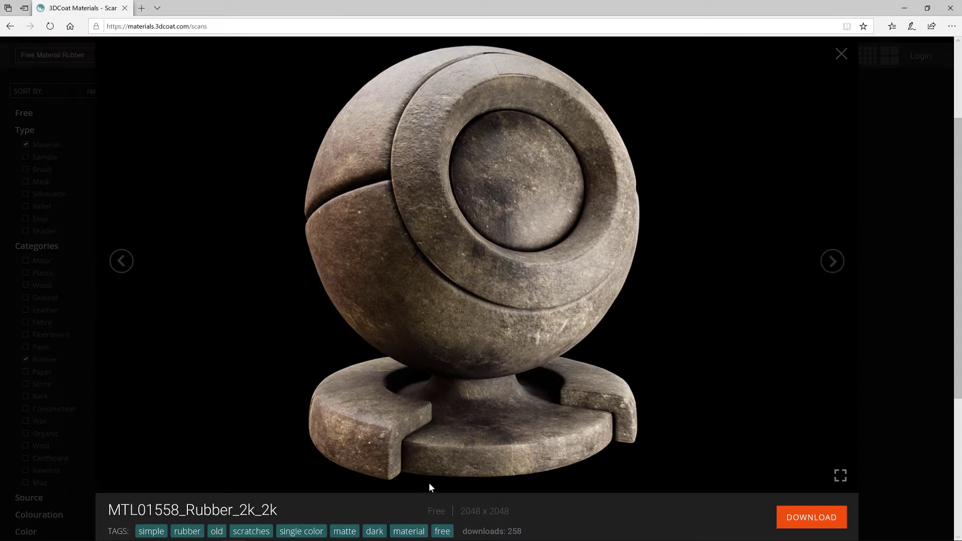
pyautogui.click(841, 54)
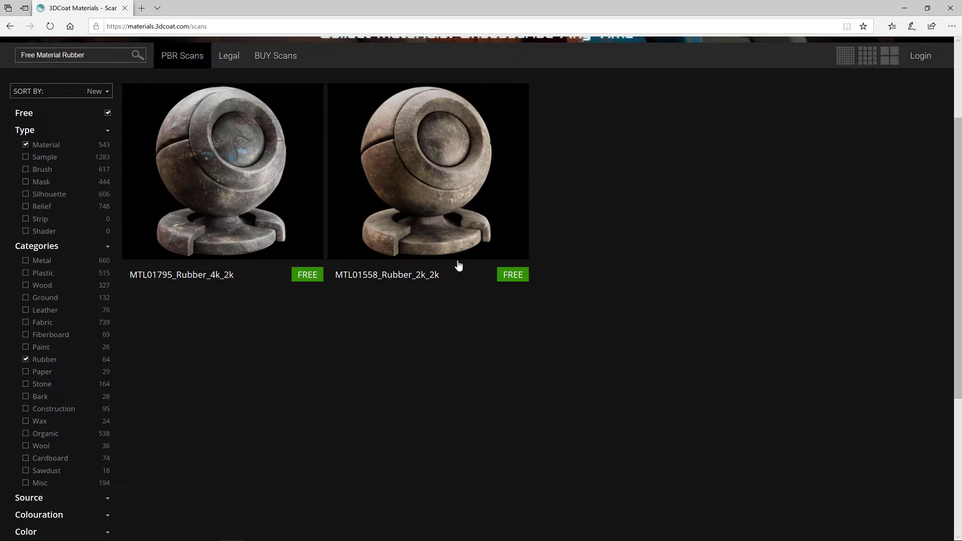
pyautogui.click(100, 333)
pyautogui.scroll(-4, 80, 286)
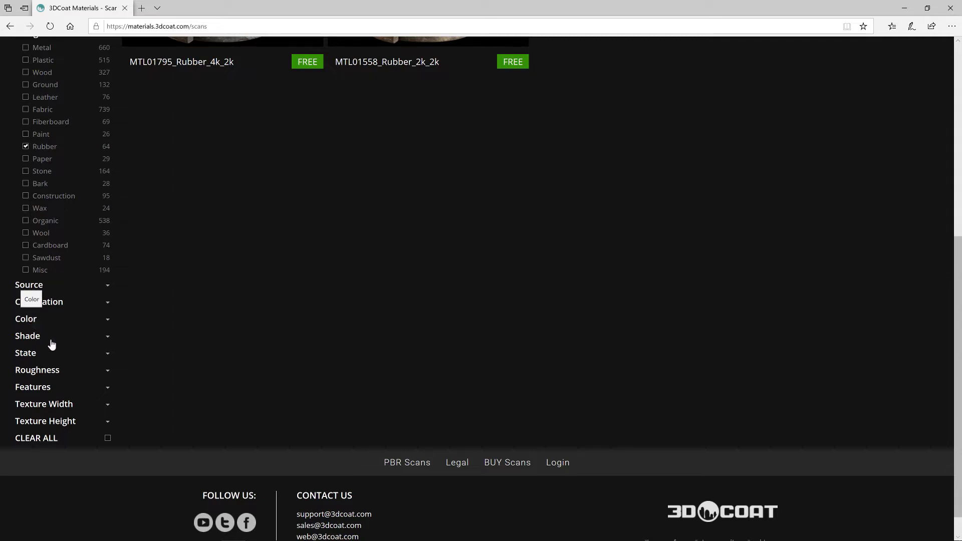
pyautogui.click(46, 370)
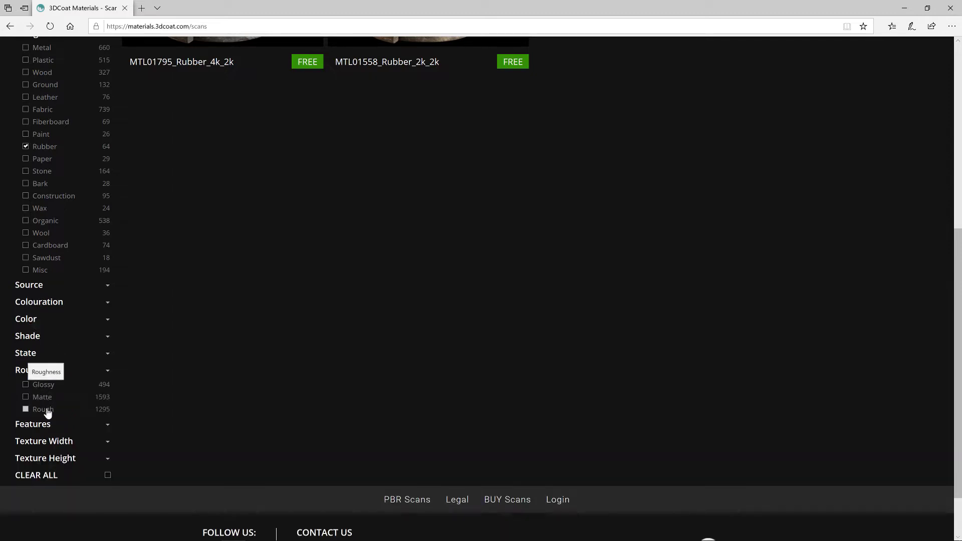
pyautogui.click(22, 371)
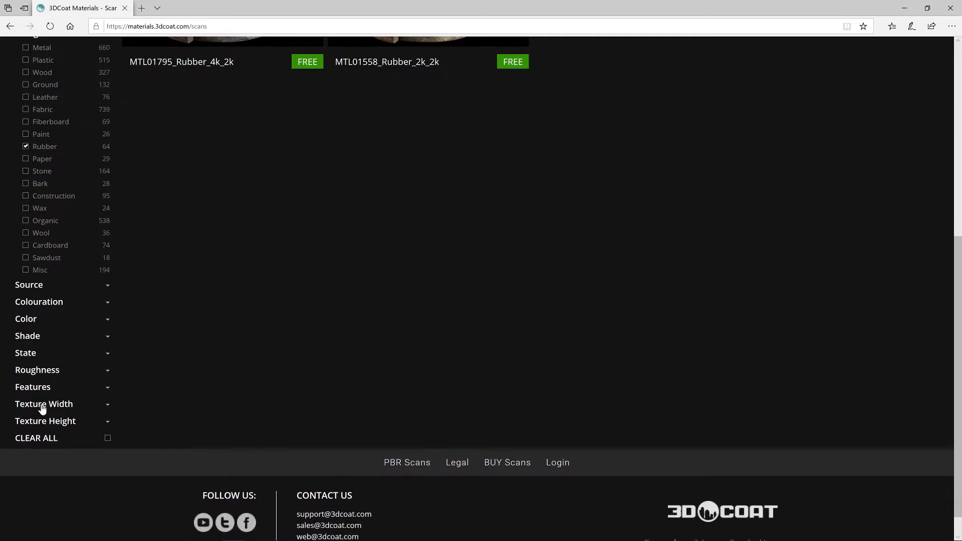
pyautogui.click(42, 406)
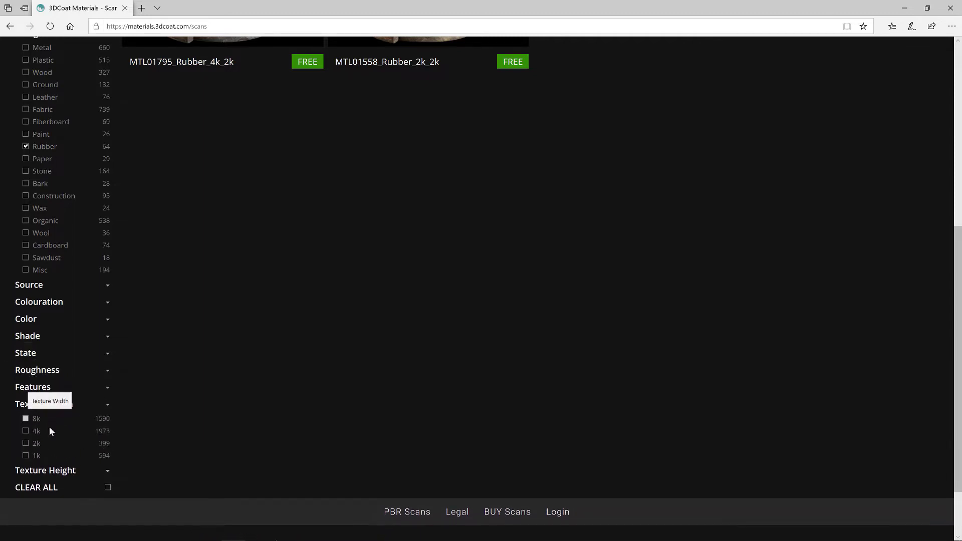
pyautogui.click(48, 407)
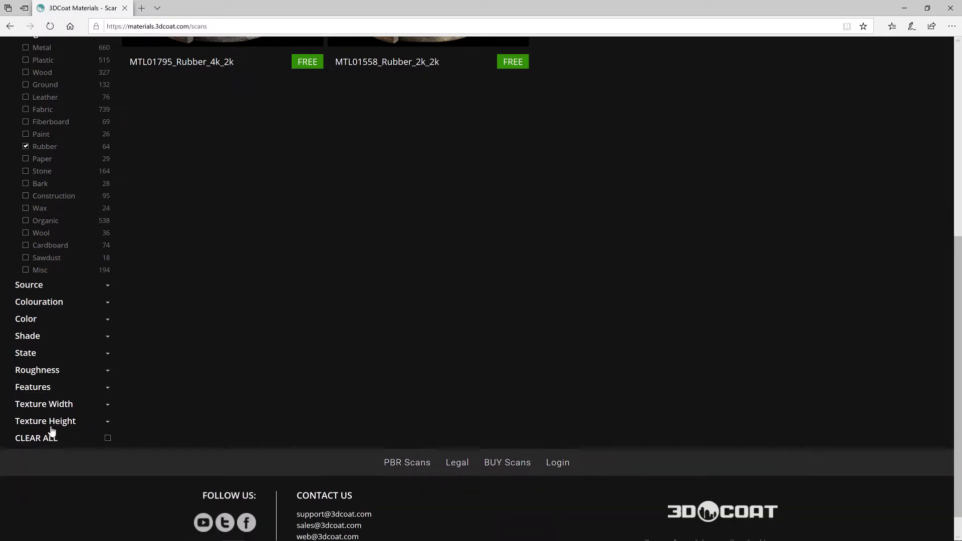
# Step: Swap the Rubber category filter for Metal, listing twelve free metal materials
pyautogui.scroll(6, 80, 341)
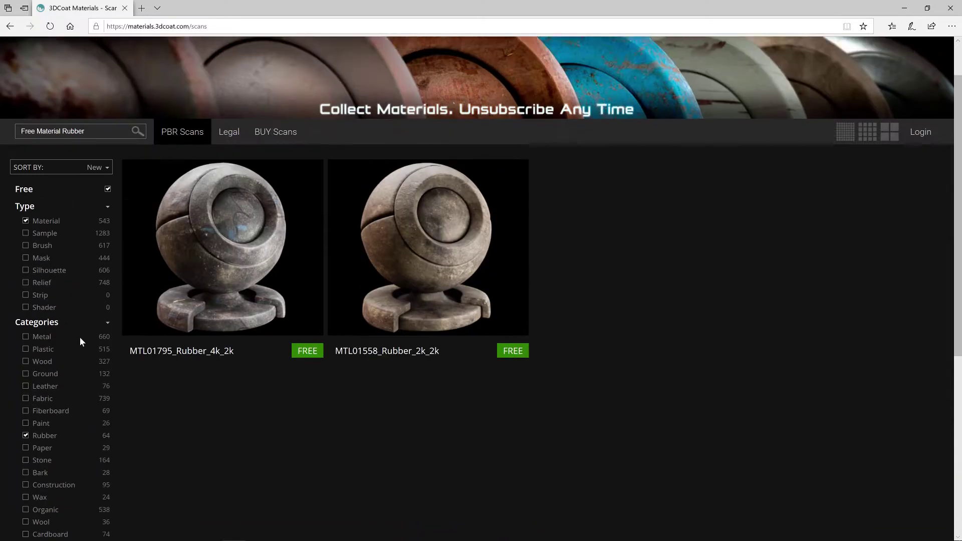
pyautogui.scroll(1, 79, 338)
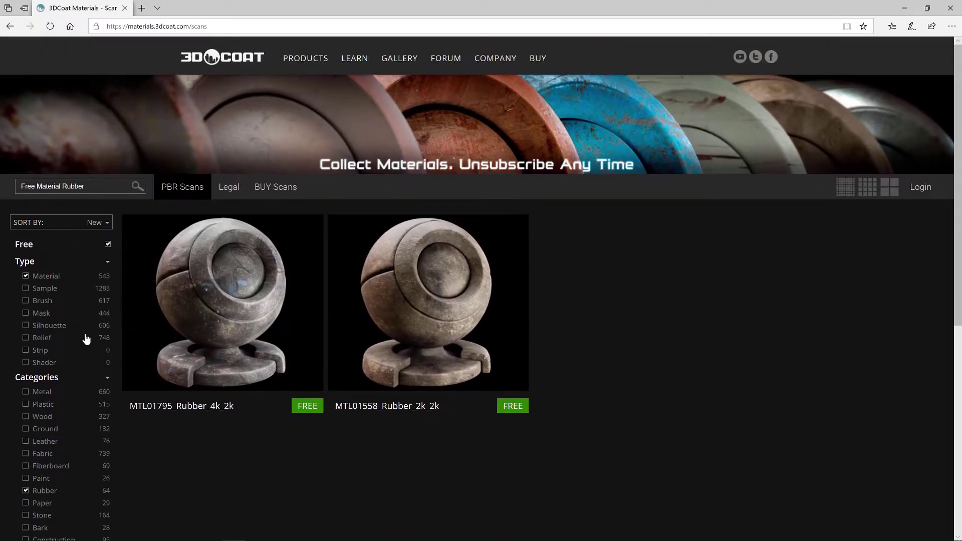
pyautogui.click(26, 392)
pyautogui.scroll(-3, 27, 416)
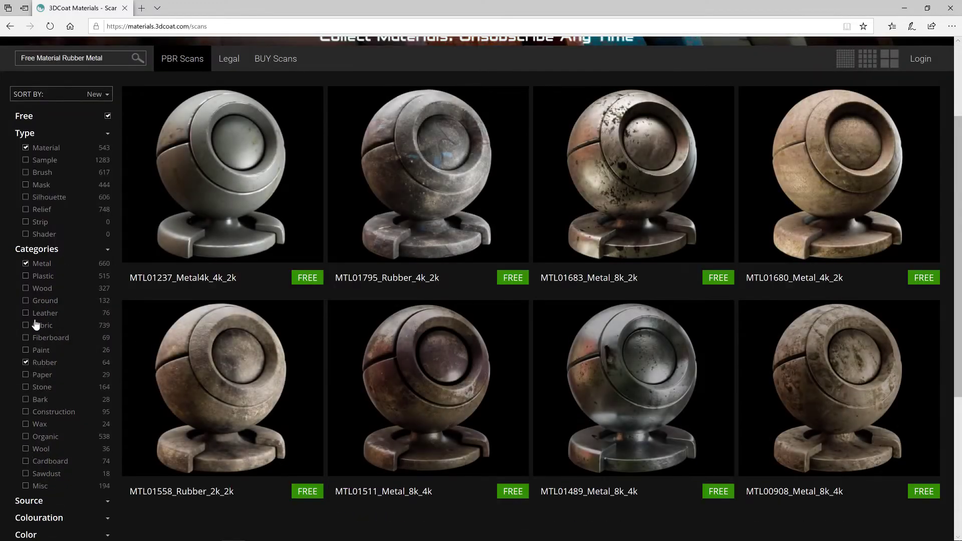
pyautogui.click(27, 363)
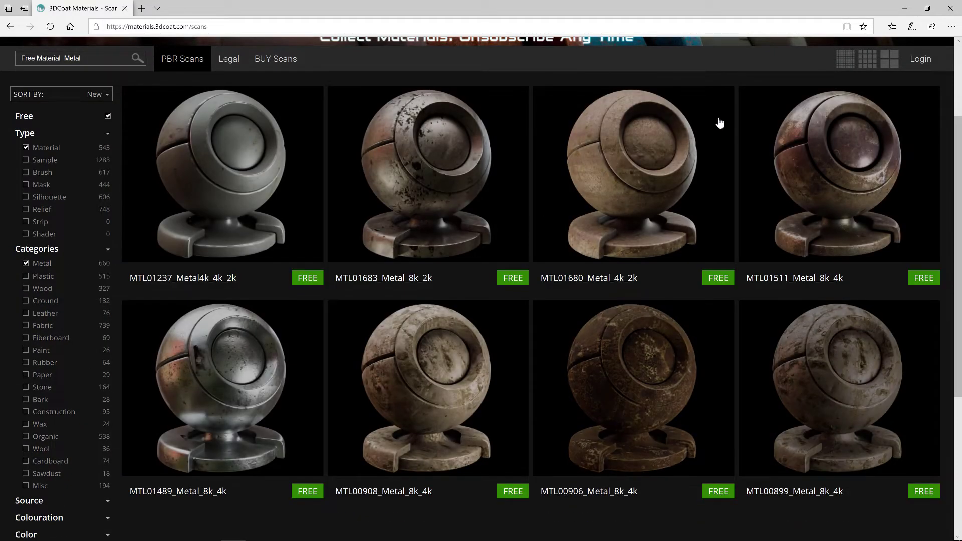
pyautogui.scroll(3, 468, 250)
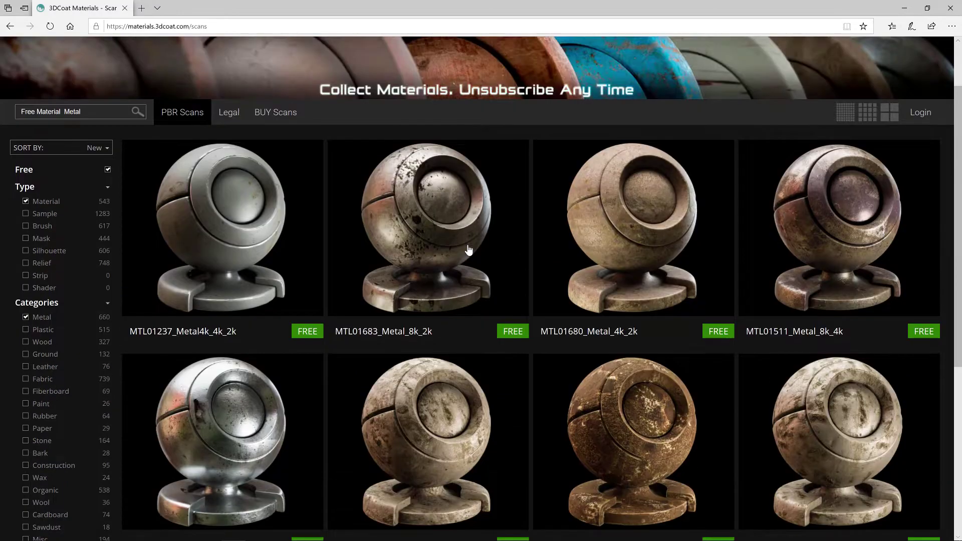
pyautogui.scroll(-1, 483, 276)
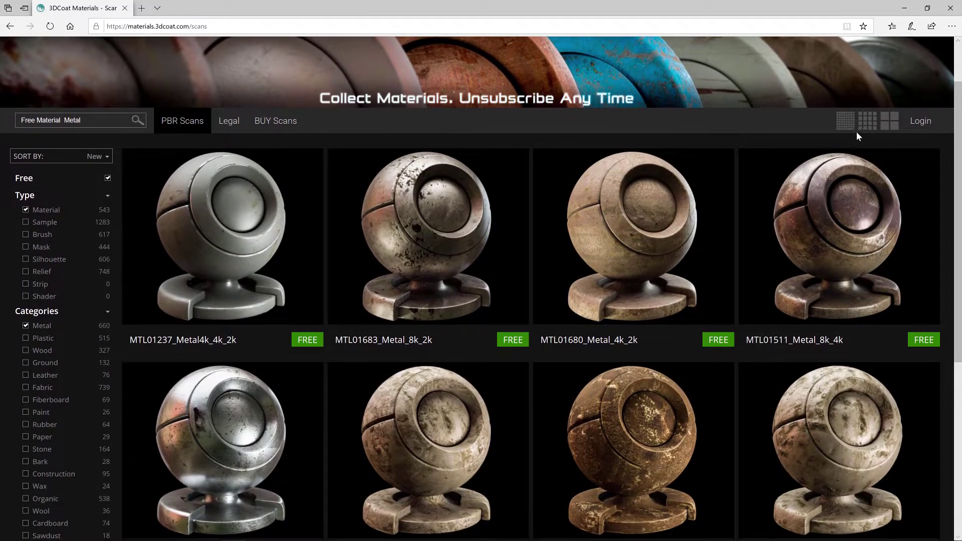
# Step: Switch the catalogue to the medium-grid view with larger thumbnails
pyautogui.click(871, 123)
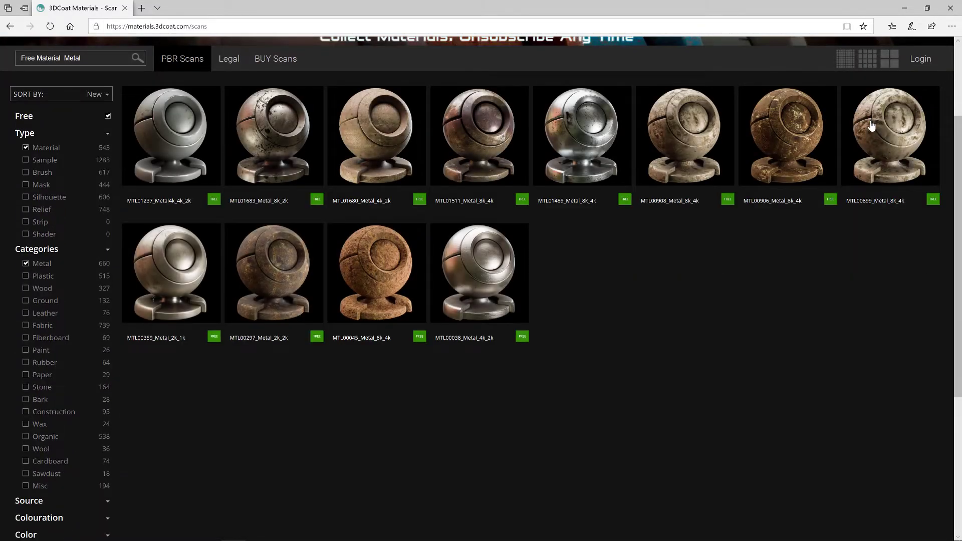
pyautogui.click(846, 59)
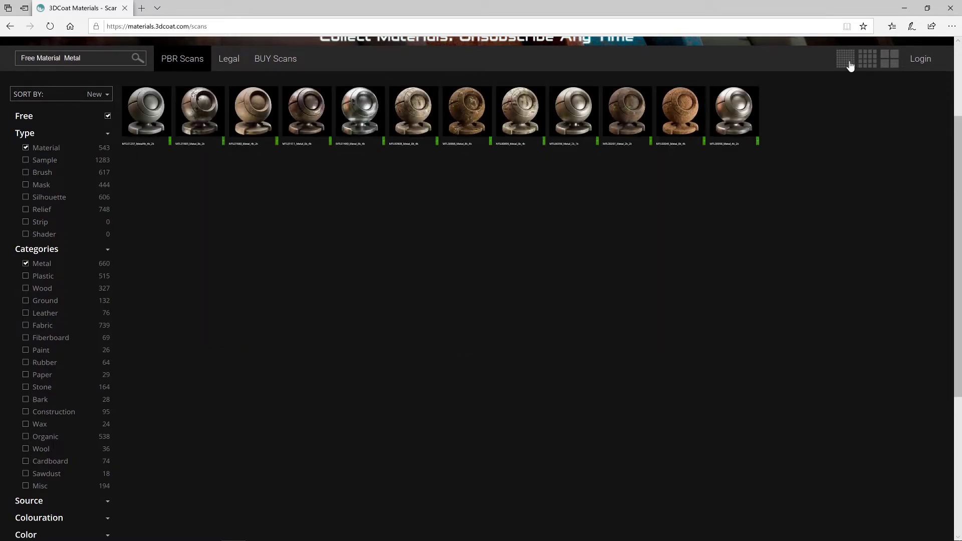
pyautogui.click(867, 61)
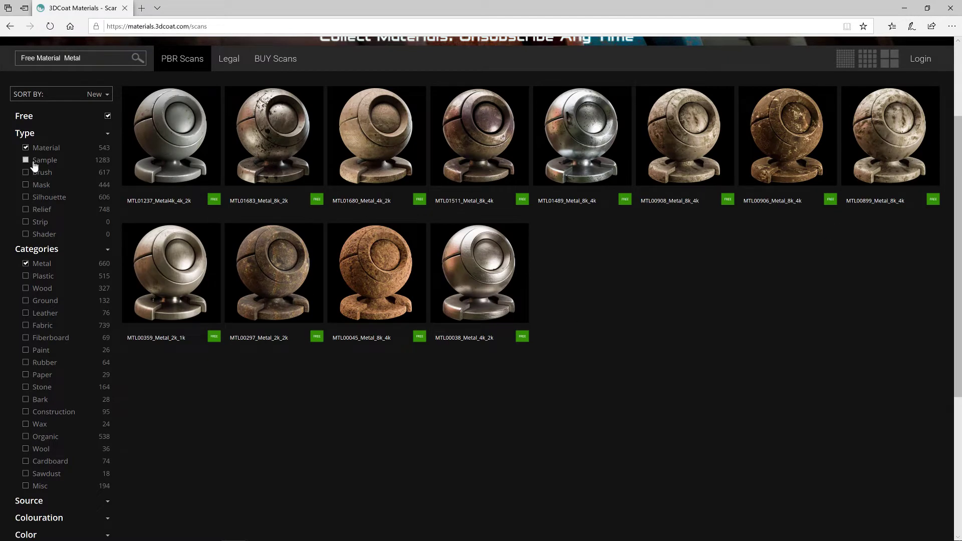
# Step: Clear the Free filter, keep Material and Metal checked, and use the small-thumbnail grid
pyautogui.click(108, 117)
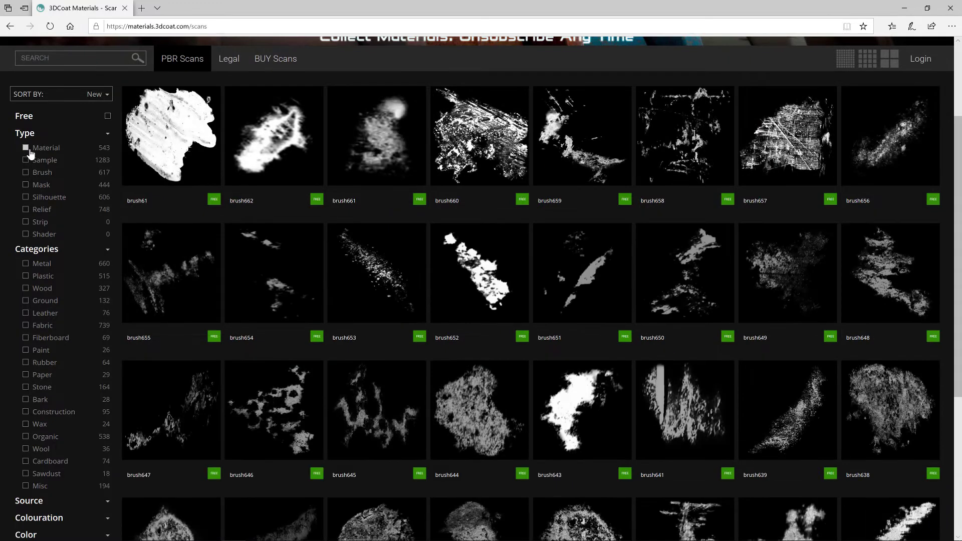
pyautogui.click(26, 149)
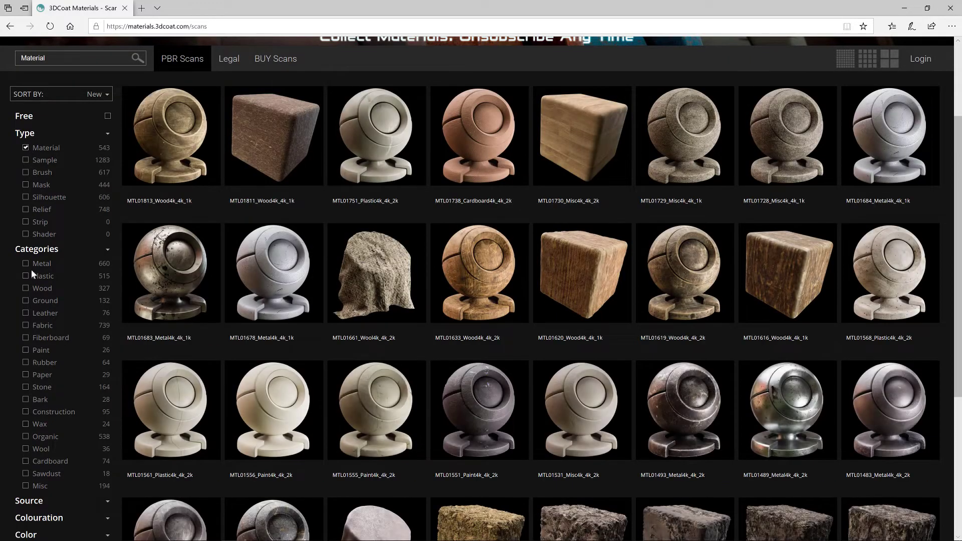
pyautogui.click(26, 266)
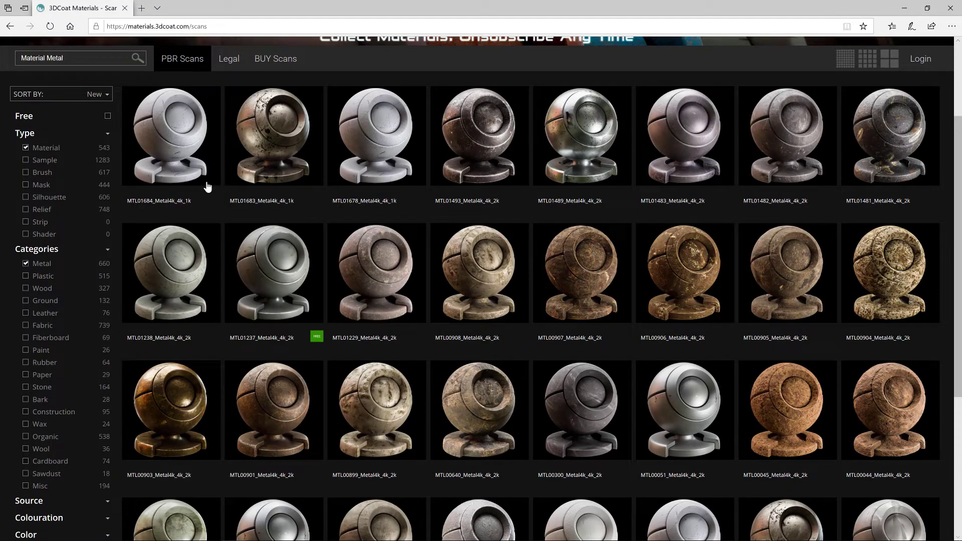
pyautogui.click(850, 60)
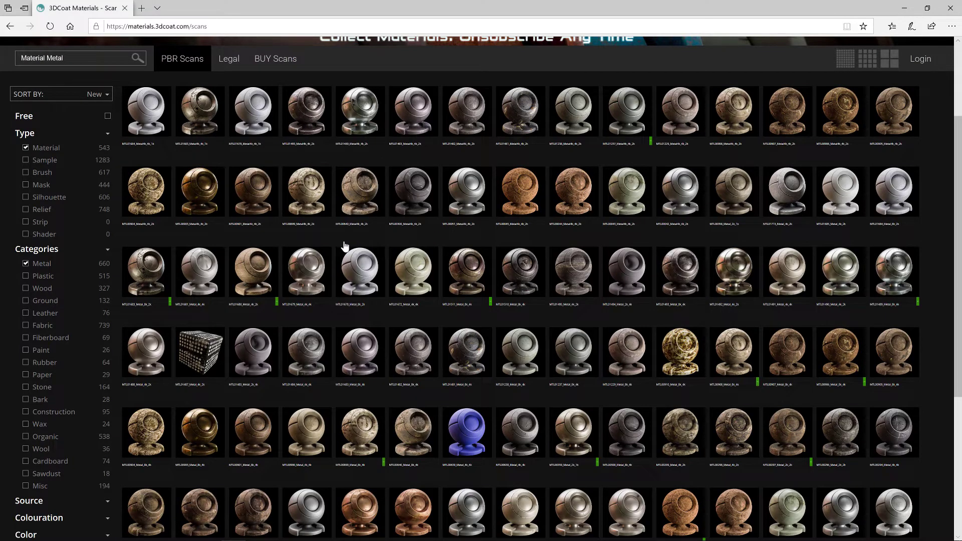
pyautogui.scroll(-2, 345, 247)
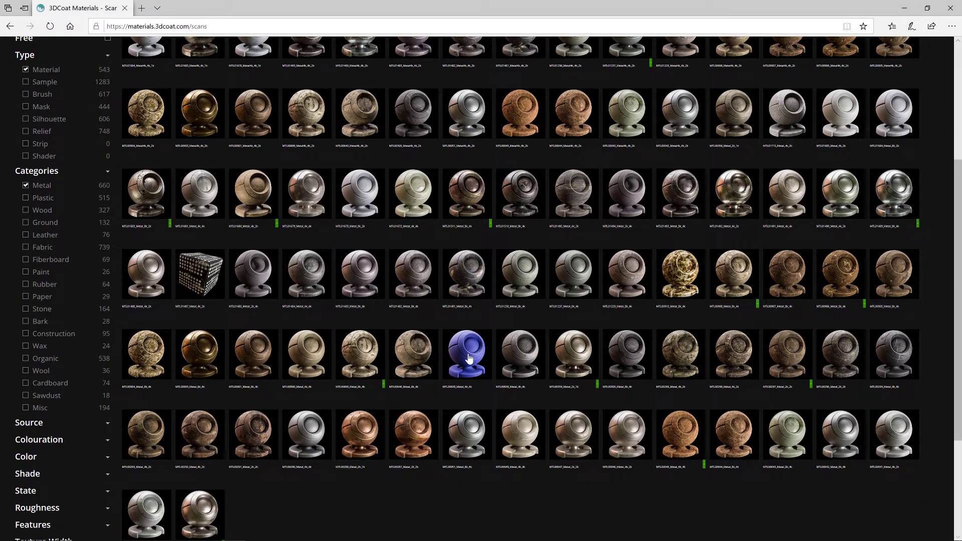
# Step: Browse metal sphere previews and texture maps from MTL00639 through MTL00298, then close the lightbox
pyautogui.click(469, 359)
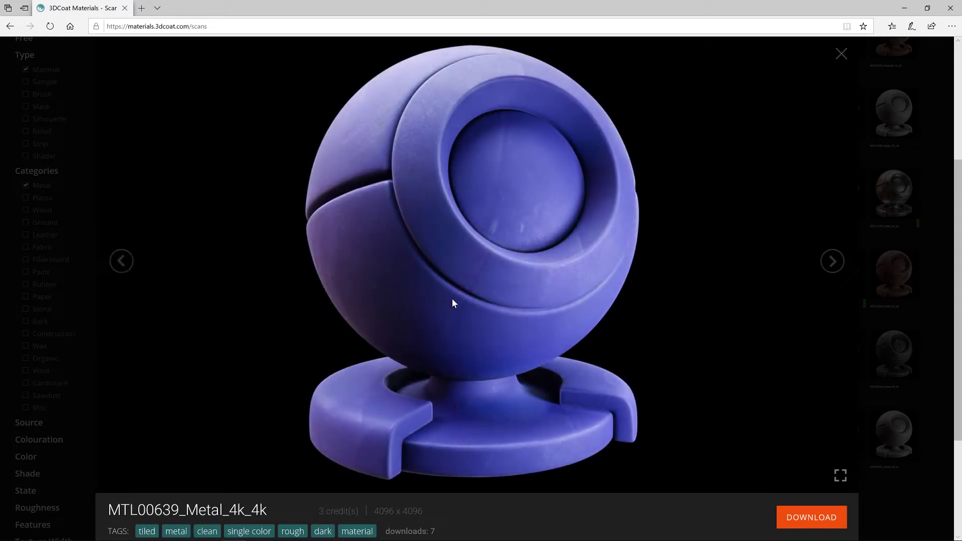
pyautogui.click(832, 262)
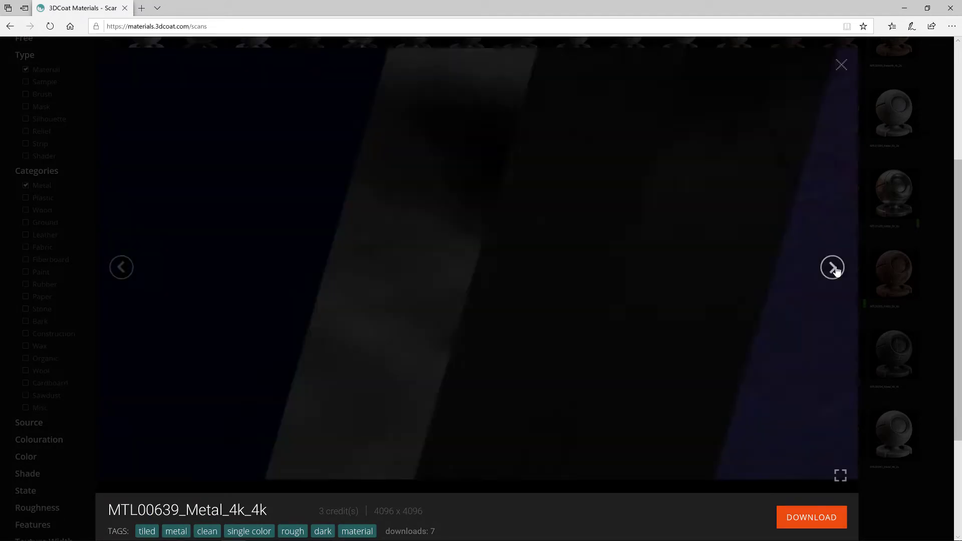
pyautogui.click(826, 279)
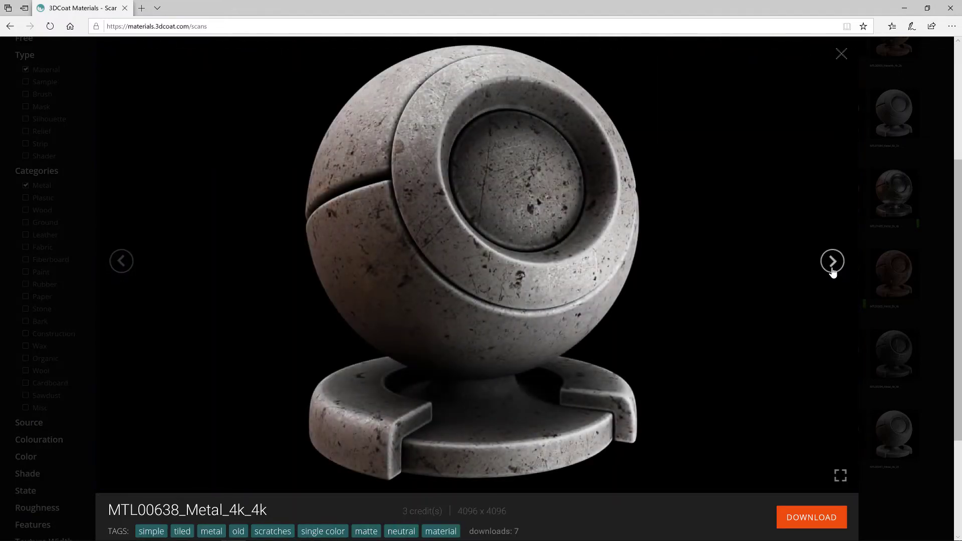
pyautogui.click(831, 262)
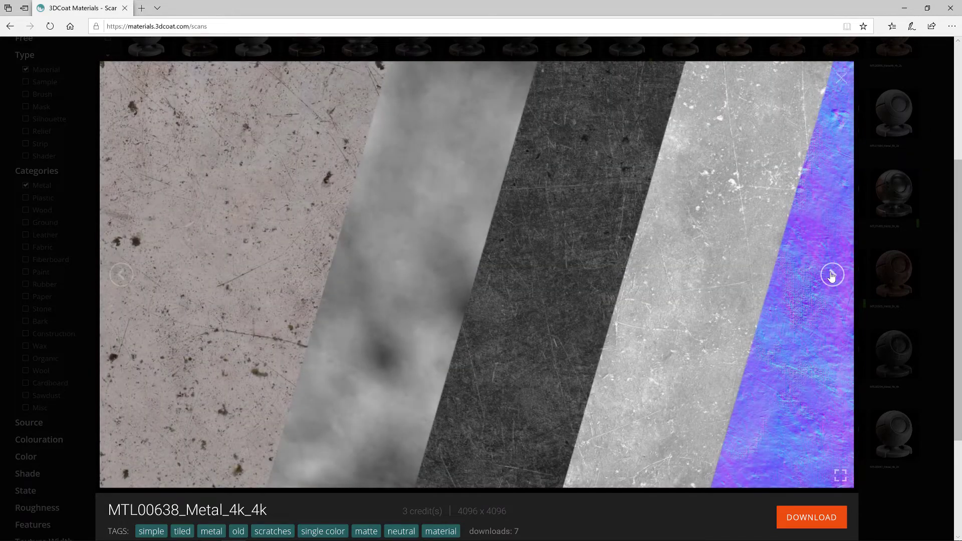
pyautogui.click(831, 273)
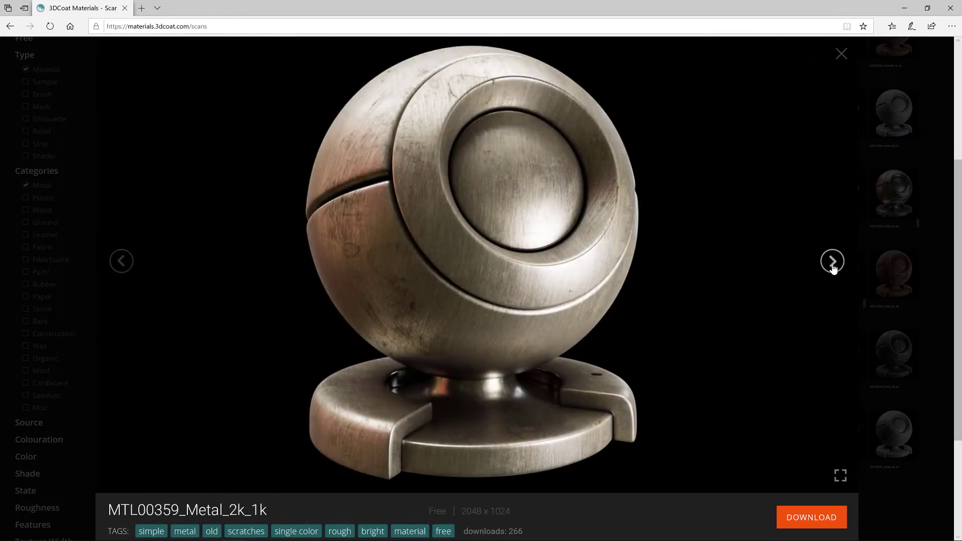
pyautogui.click(832, 268)
pyautogui.click(832, 275)
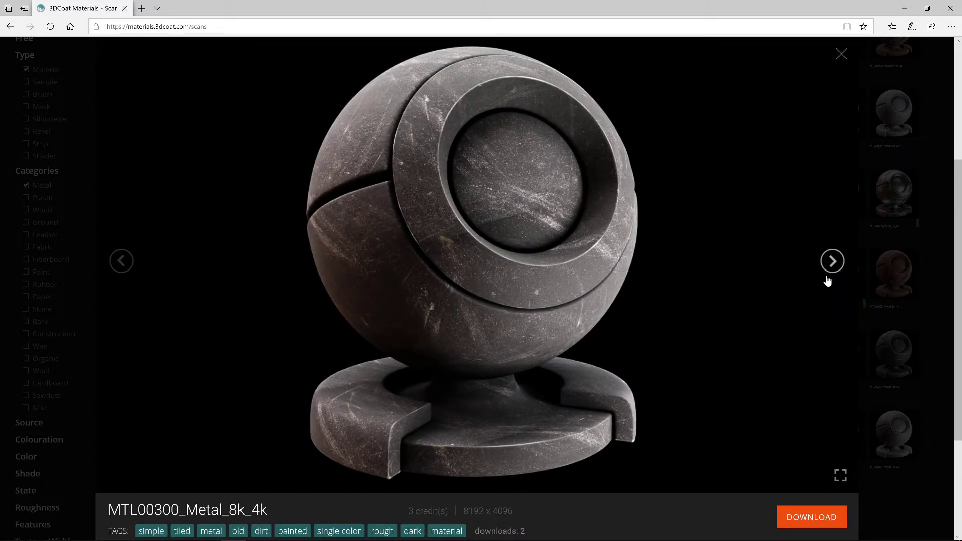
pyautogui.click(830, 279)
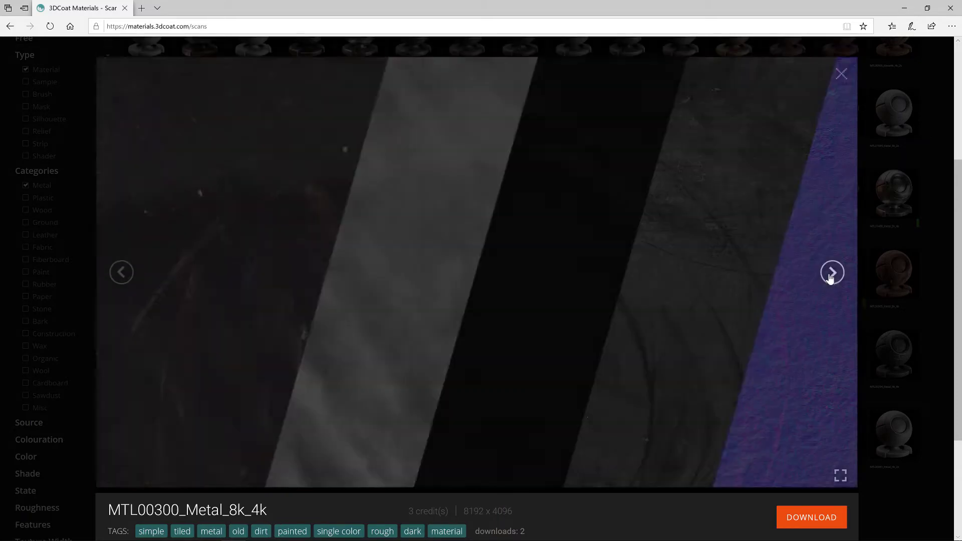
pyautogui.click(831, 277)
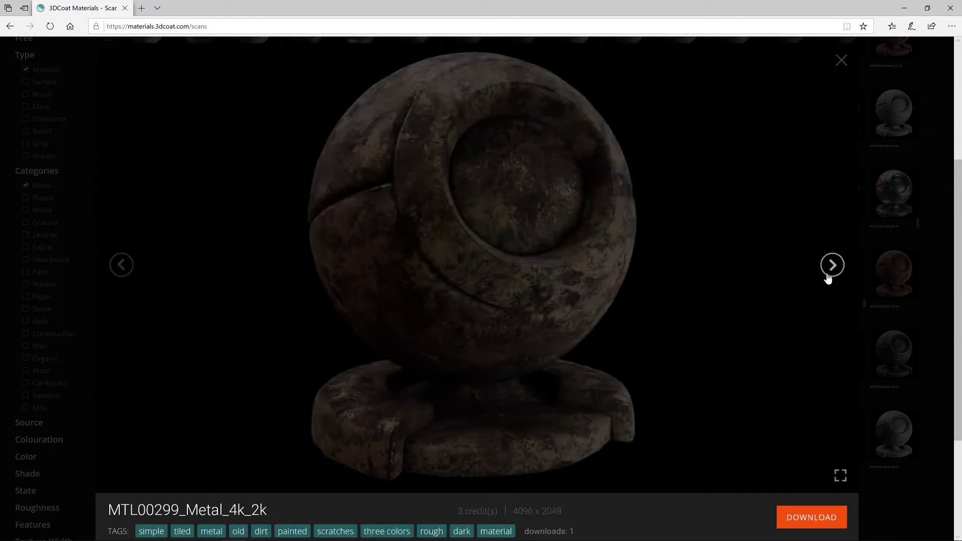
pyautogui.click(831, 277)
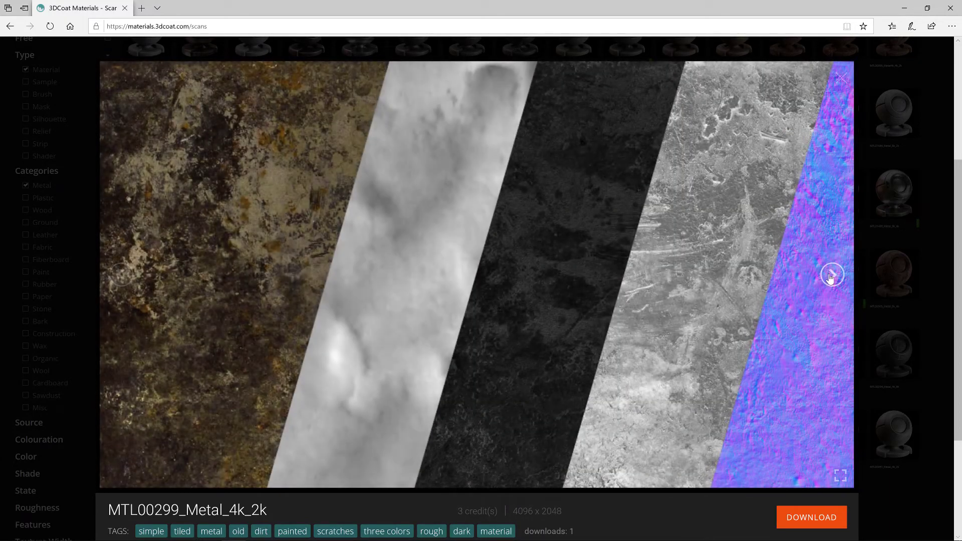
pyautogui.click(830, 276)
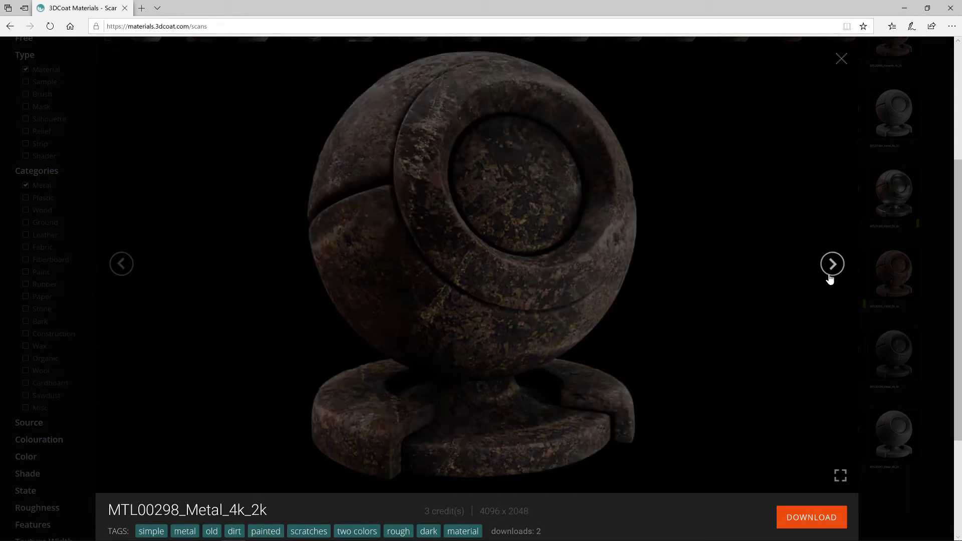
pyautogui.click(831, 277)
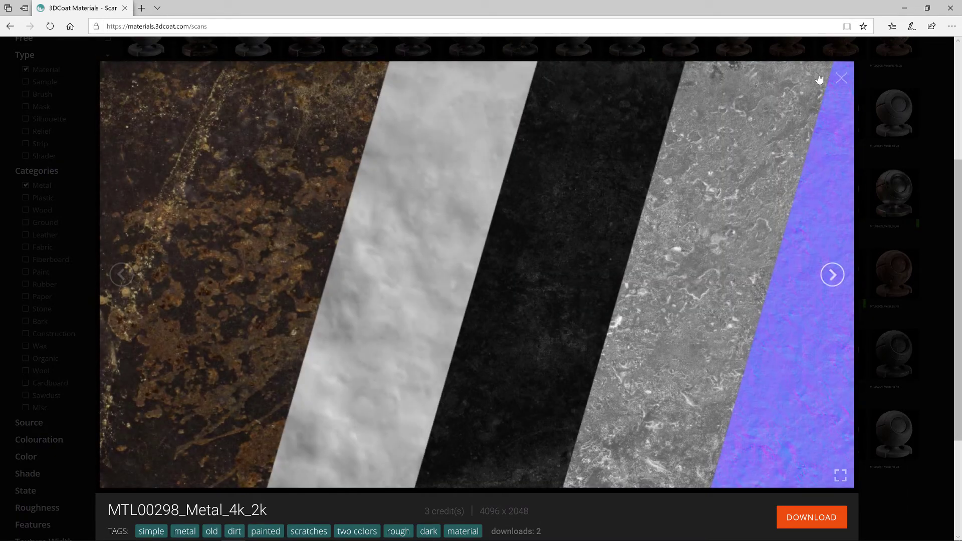
pyautogui.click(843, 84)
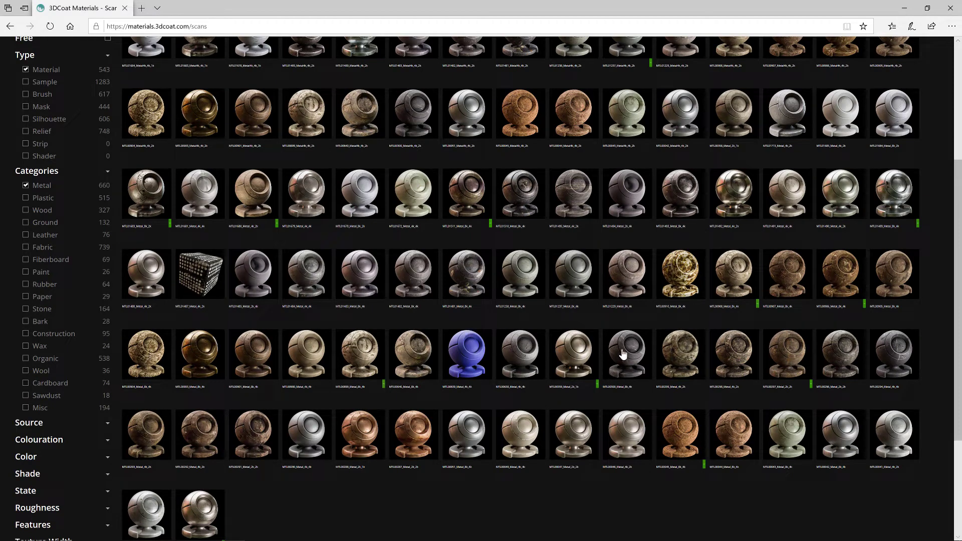
# Step: Preview MTL01510_Metal_8k_4k and MTL00300_Metal4k_4k_2k, closing each back to the grid
pyautogui.click(521, 209)
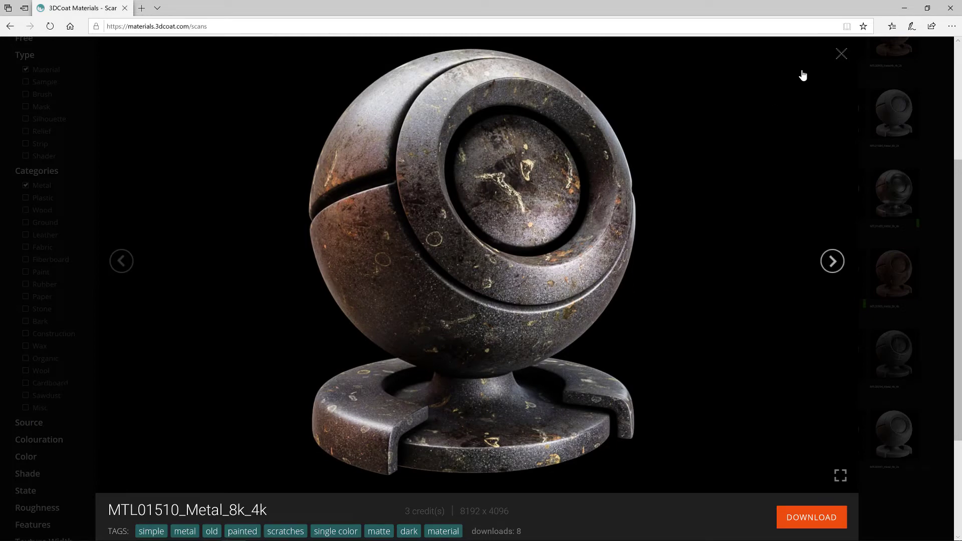
pyautogui.click(843, 55)
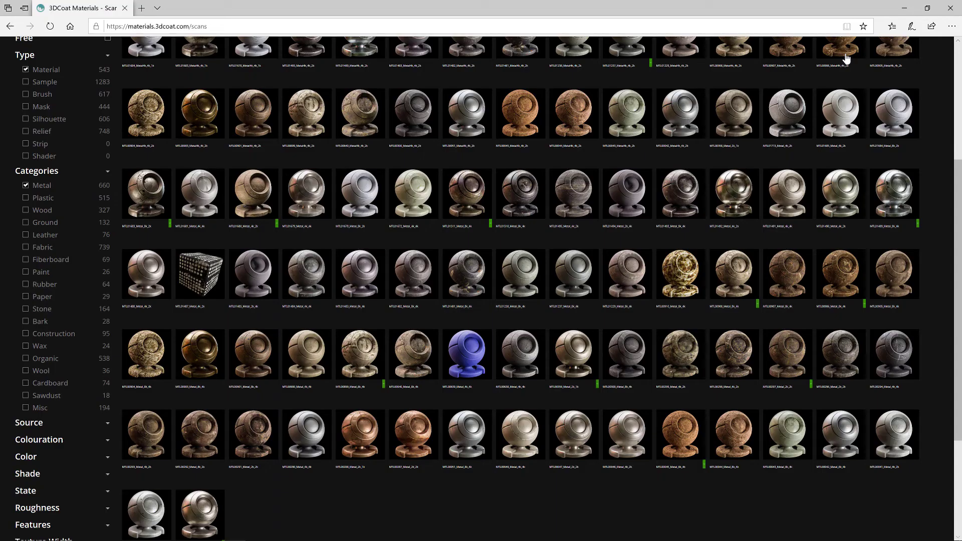
pyautogui.click(407, 119)
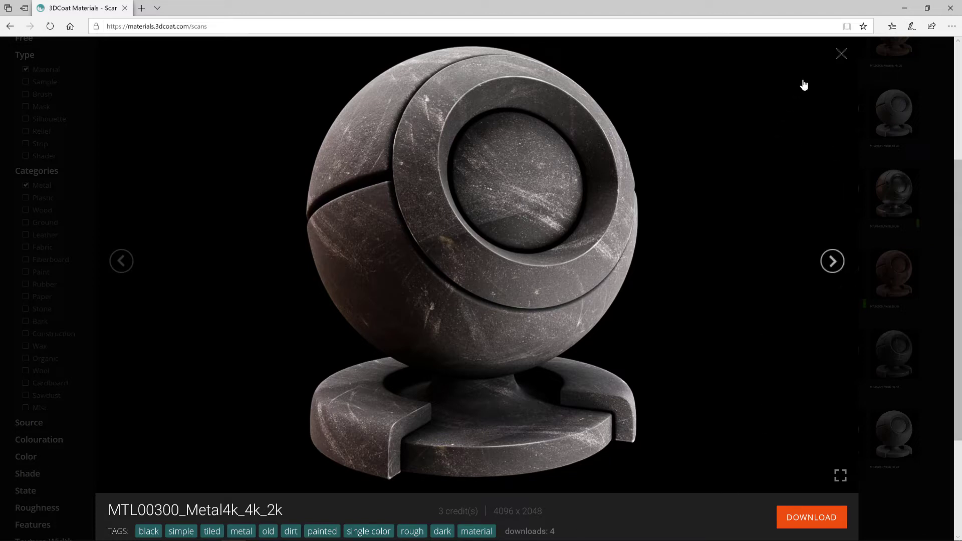
pyautogui.click(843, 56)
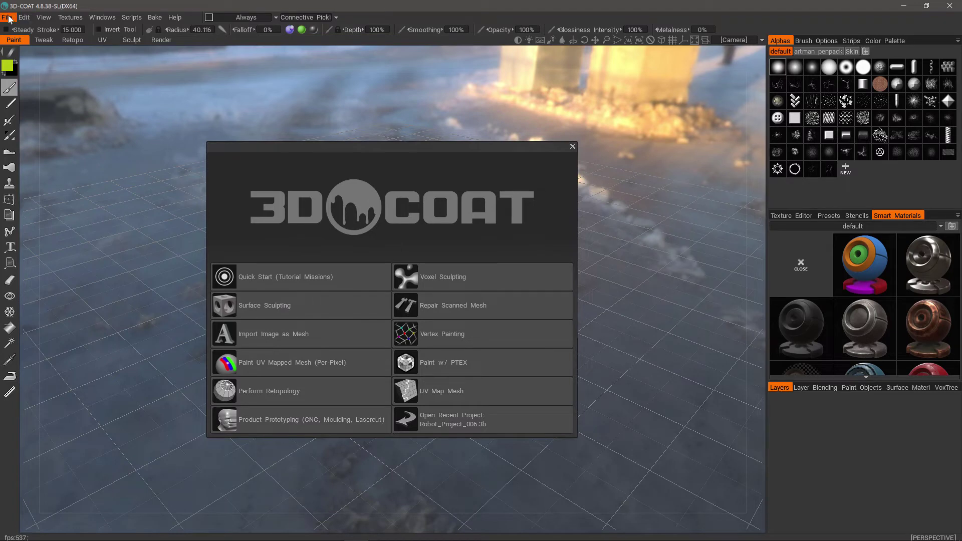
# Step: Via File > Install Extension, select the downloaded .3dcpack files, including MTL00903 and MTL01624
pyautogui.click(9, 18)
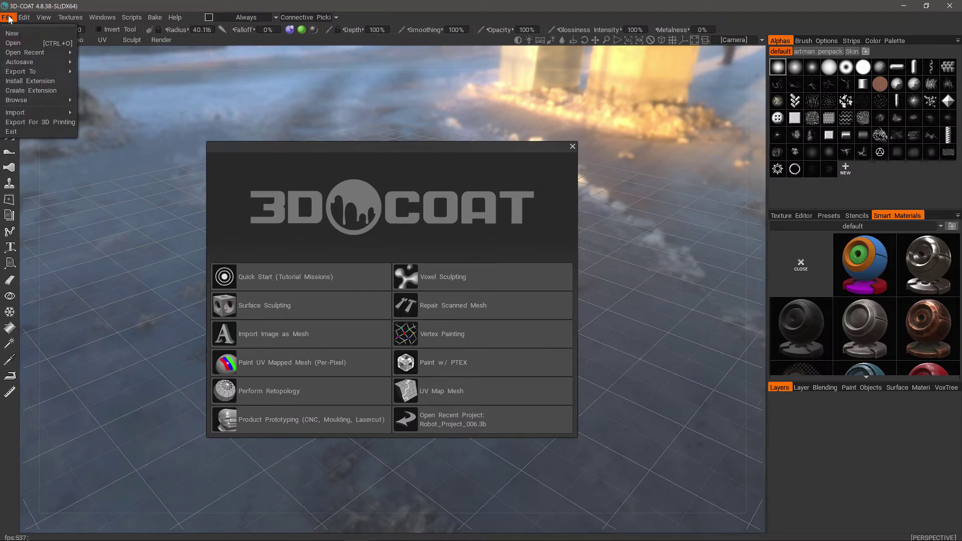
pyautogui.click(43, 81)
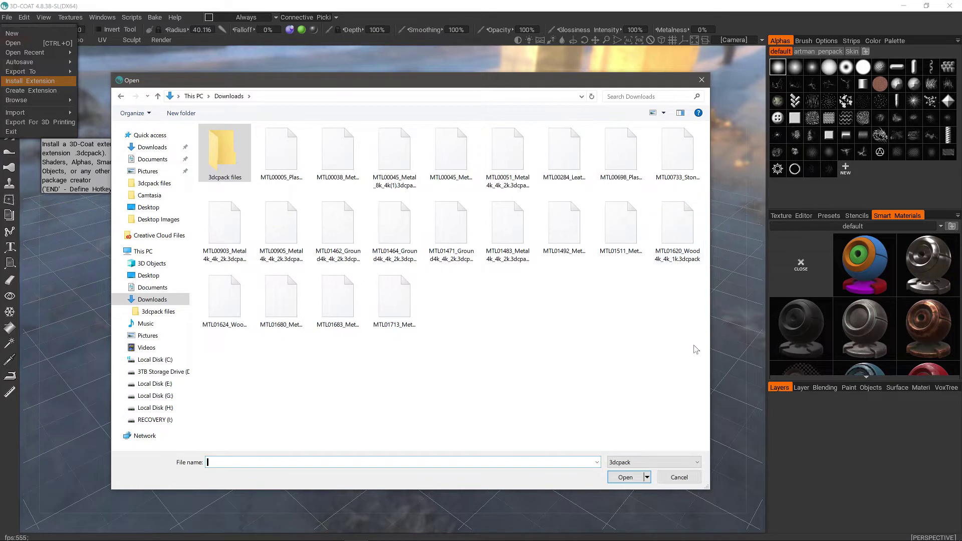
pyautogui.moveTo(695, 352); pyautogui.dragTo(287, 158)
pyautogui.keyDown('ctrl'); pyautogui.moveTo(228, 356); pyautogui.dragTo(228, 239); pyautogui.keyUp('ctrl')
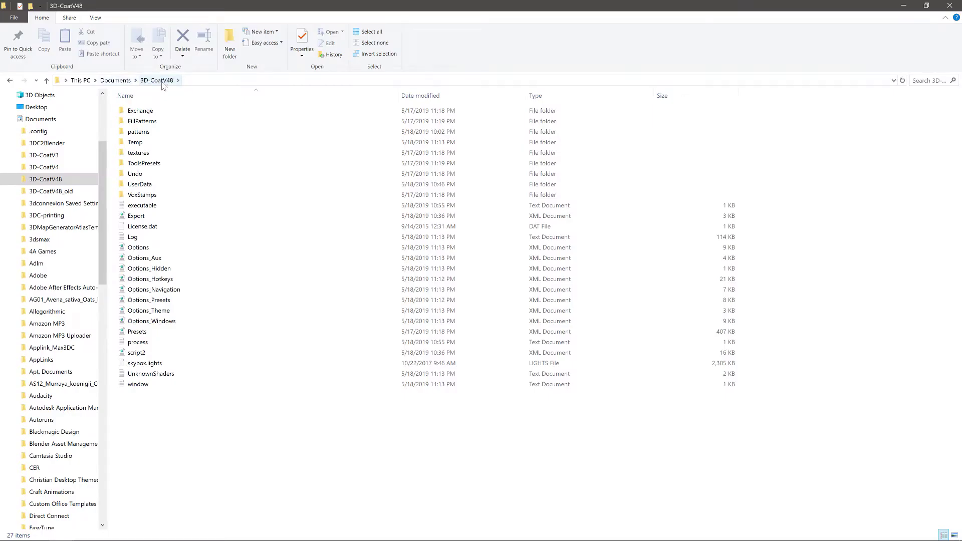
# Step: Open the patterns\Metal folder inside Documents\3D-CoatV48
pyautogui.doubleClick(134, 132)
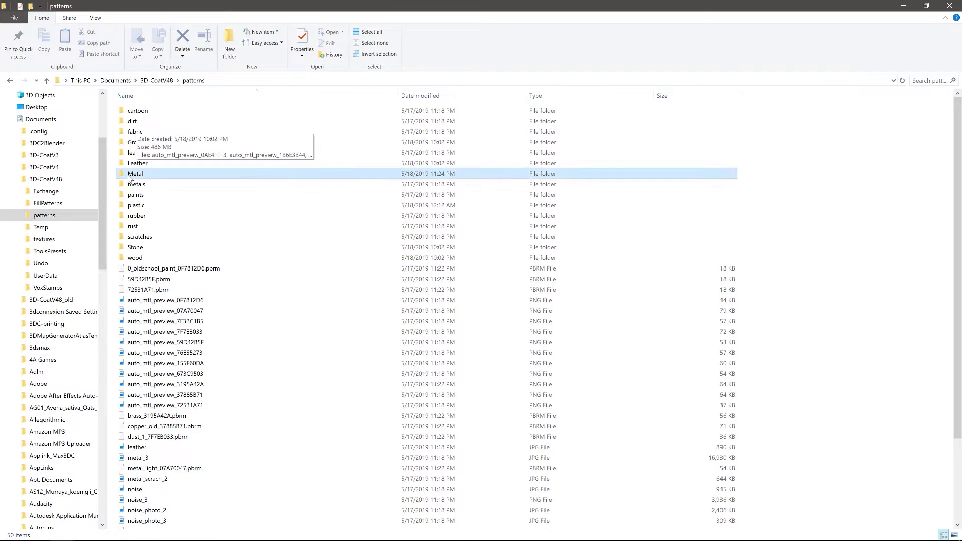
pyautogui.doubleClick(133, 175)
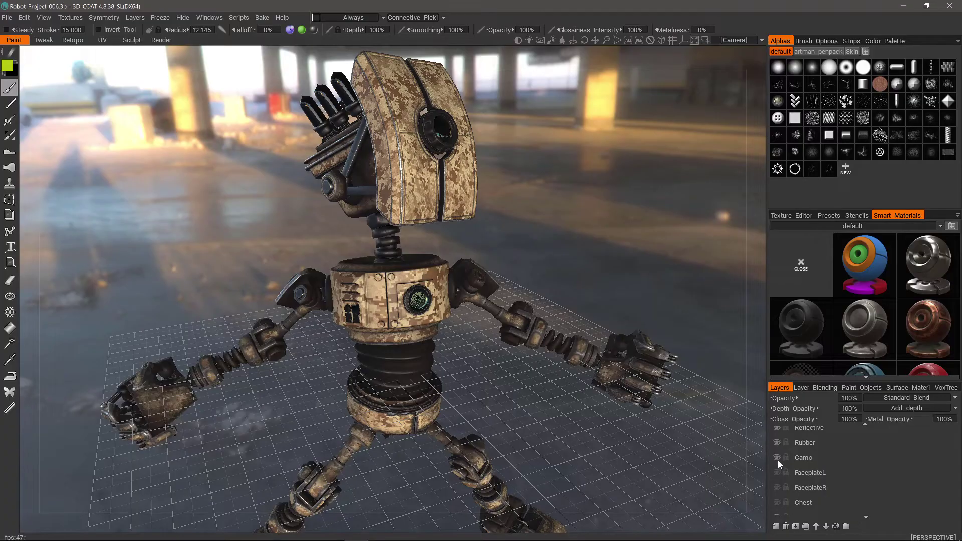
# Step: Hide the Camo layer and switch the Smart Materials panel to the Metal folder
pyautogui.click(776, 458)
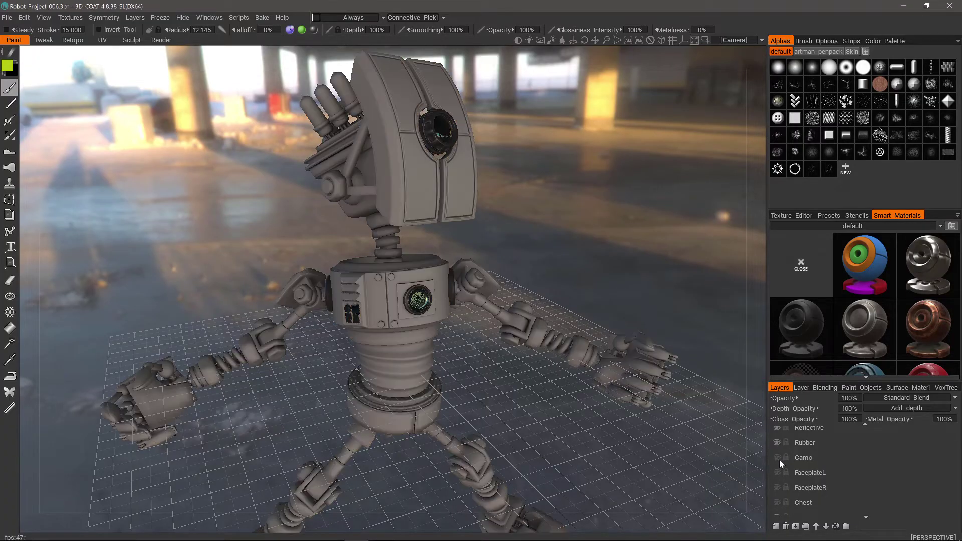
pyautogui.moveTo(703, 362); pyautogui.dragTo(501, 211, button='middle')
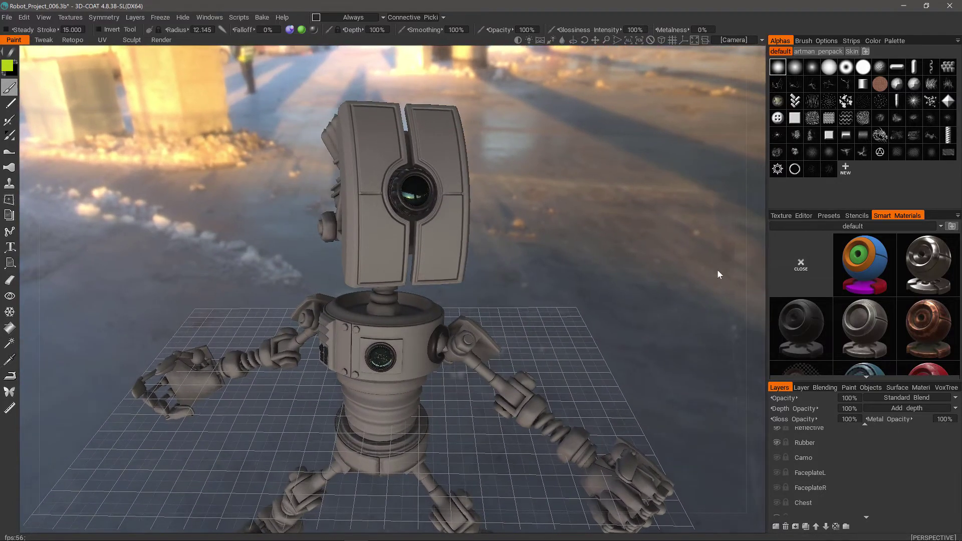
pyautogui.click(880, 225)
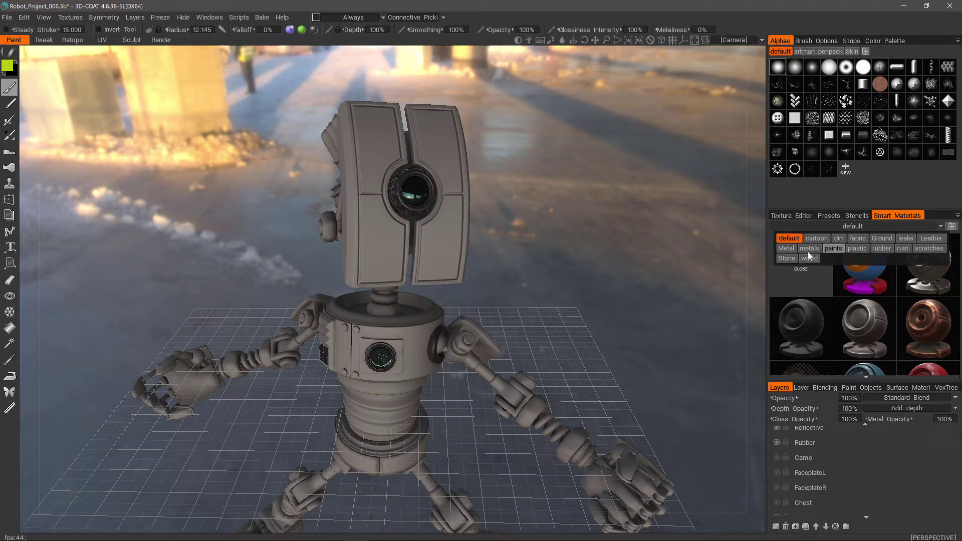
pyautogui.click(787, 249)
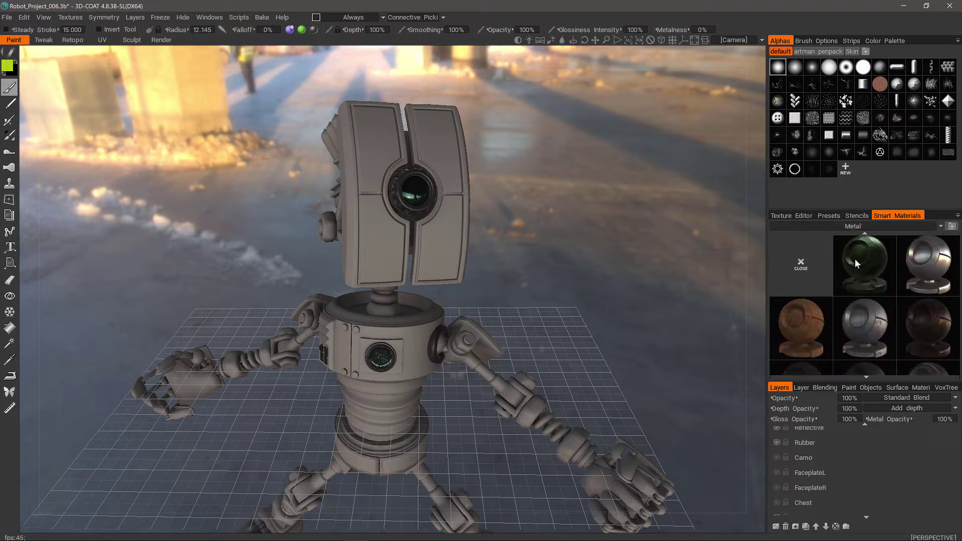
pyautogui.moveTo(605, 263); pyautogui.dragTo(612, 265)
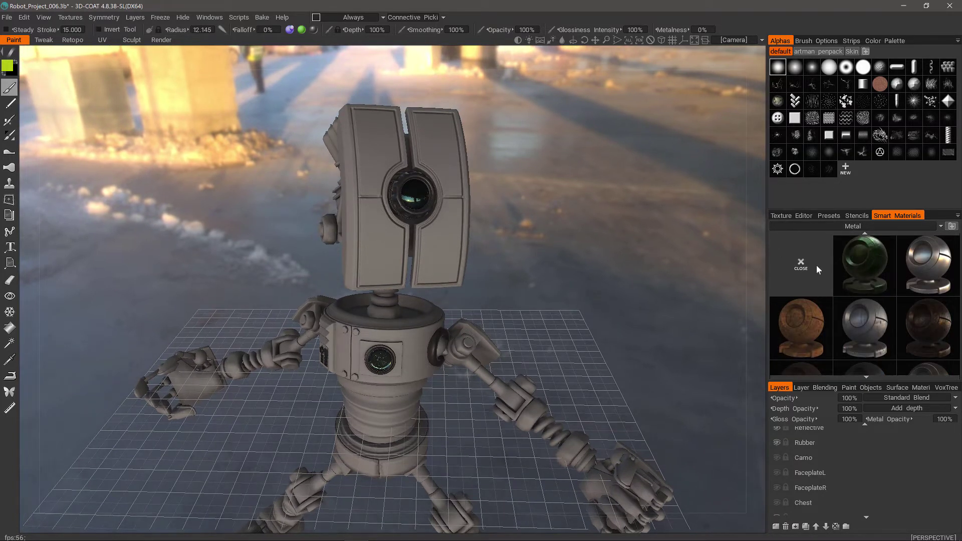
# Step: Preview the green metal smart material on the robot in an expanded preview frame
pyautogui.click(870, 266)
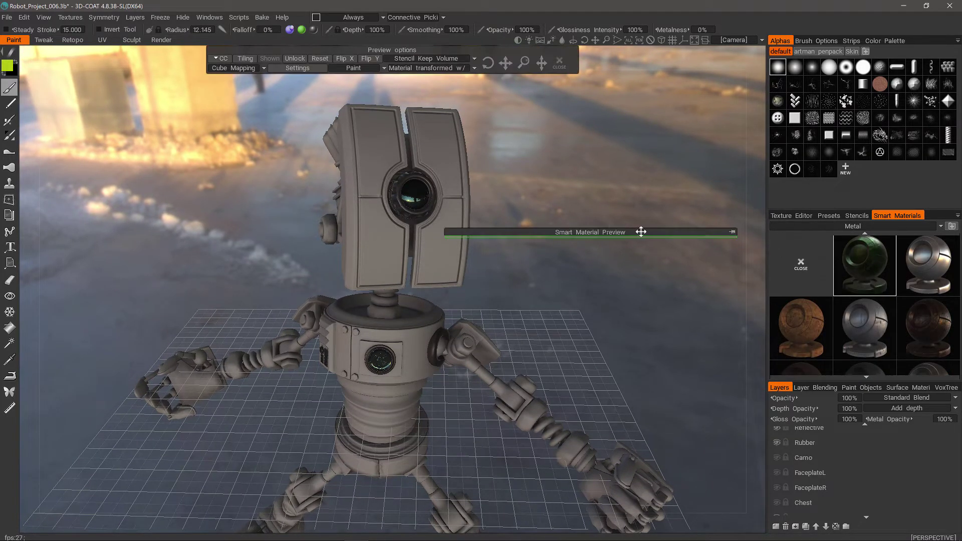
pyautogui.moveTo(640, 231); pyautogui.dragTo(555, 97)
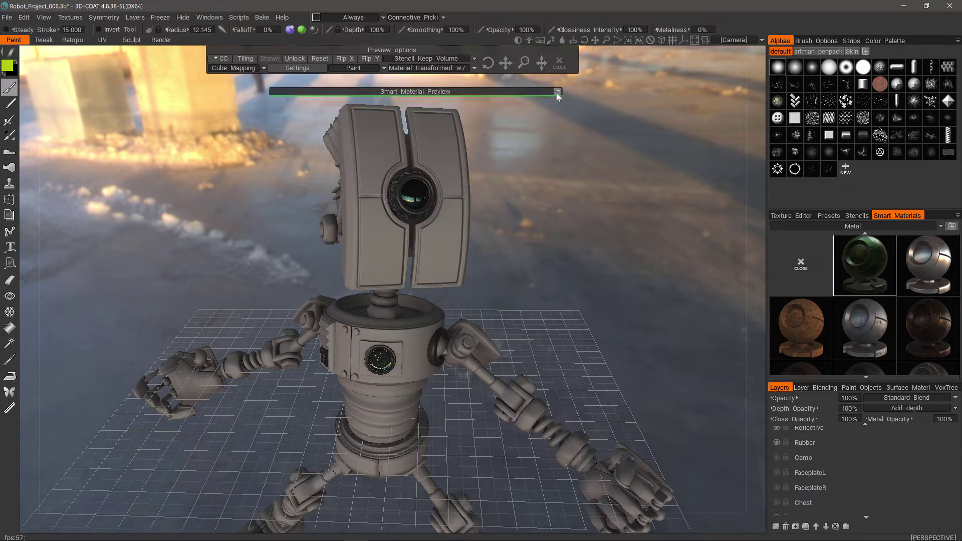
pyautogui.click(557, 92)
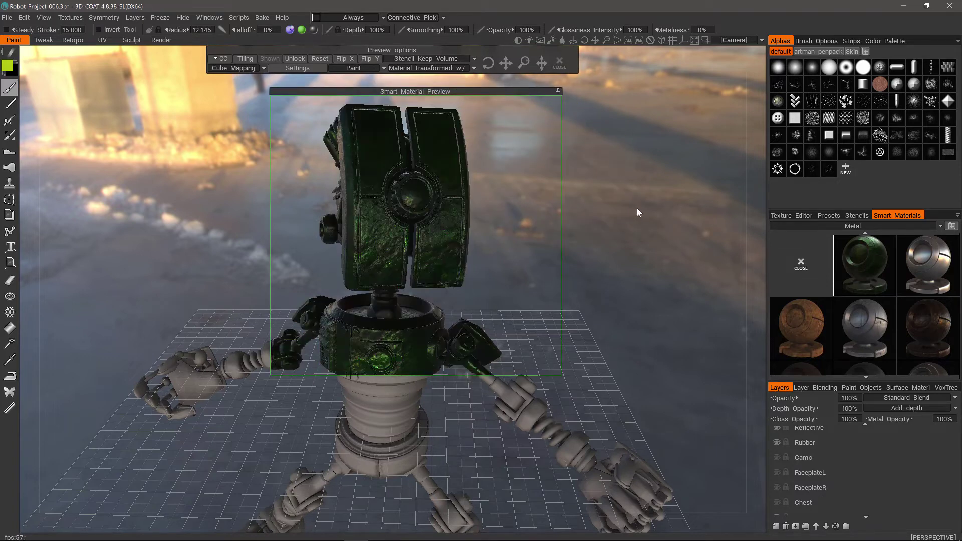
pyautogui.moveTo(507, 90); pyautogui.dragTo(461, 86)
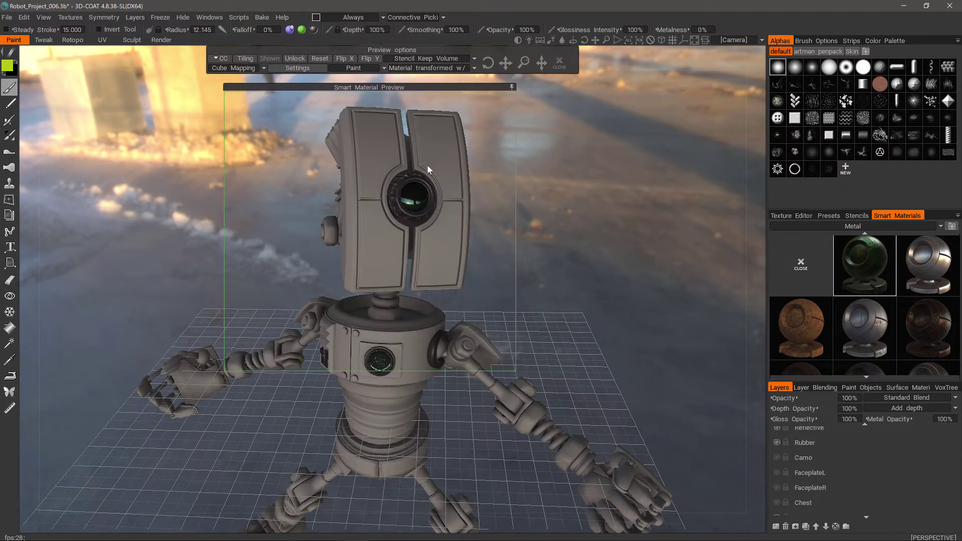
pyautogui.moveTo(429, 163)
pyautogui.mouseDown(button='right')
pyautogui.moveTo(382, 167)
pyautogui.moveTo(440, 208)
pyautogui.moveTo(443, 185)
pyautogui.moveTo(420, 164)
pyautogui.mouseUp(button='right')
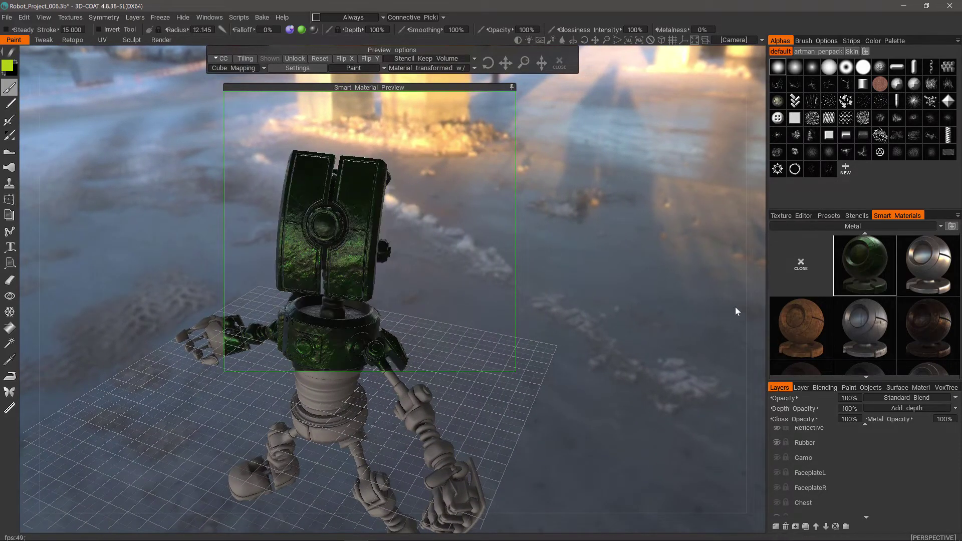
# Step: Switch the preview to the chrome smart material over the robot's head and torso
pyautogui.click(927, 262)
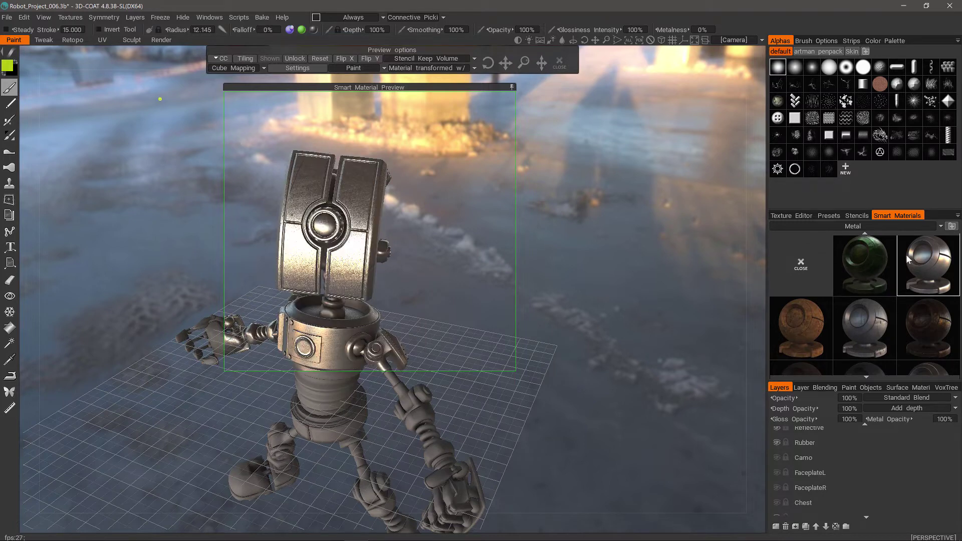
pyautogui.moveTo(424, 86); pyautogui.dragTo(389, 110)
pyautogui.scroll(2, 372, 214)
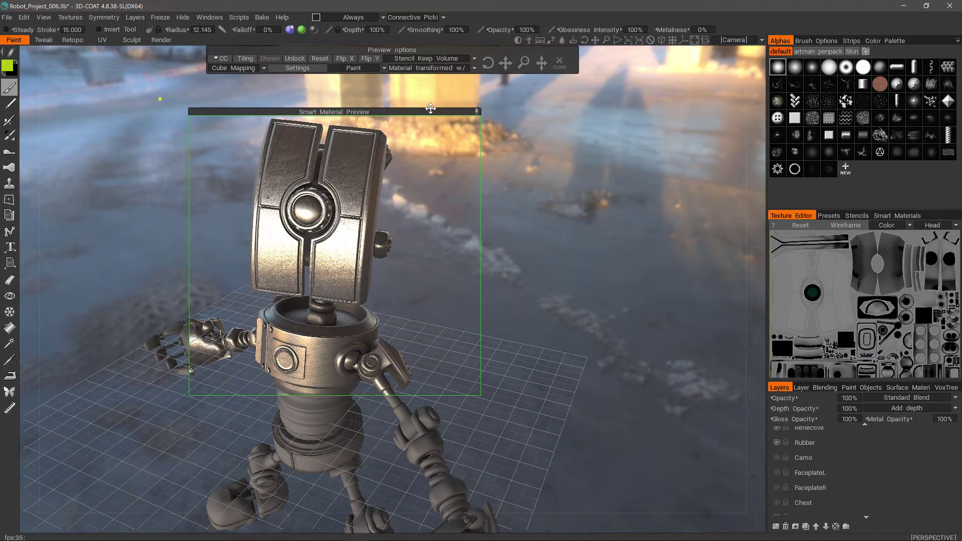
# Step: Fill the left and right head faceplates with chrome using the Fill tool
pyautogui.moveTo(432, 111); pyautogui.dragTo(411, 99)
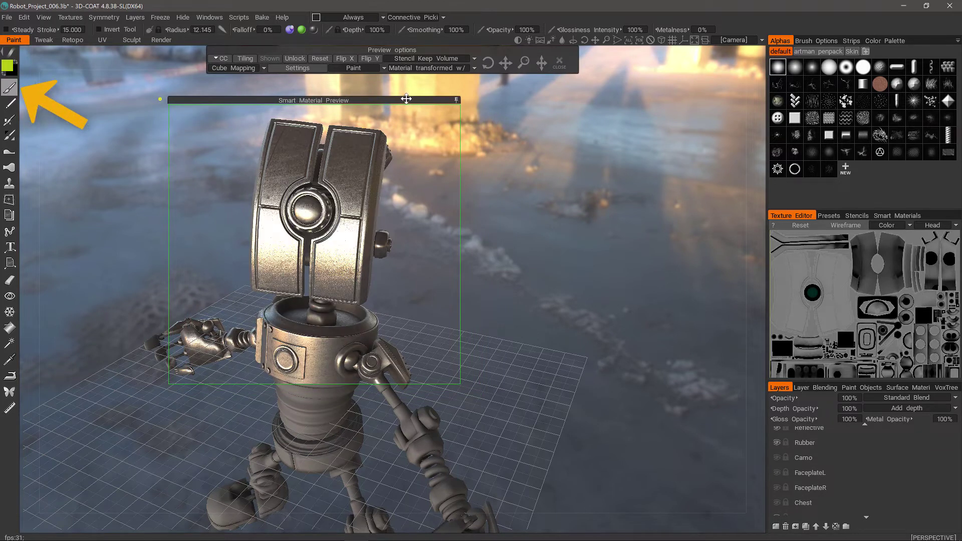
pyautogui.moveTo(406, 99); pyautogui.dragTo(637, 115)
pyautogui.click(10, 328)
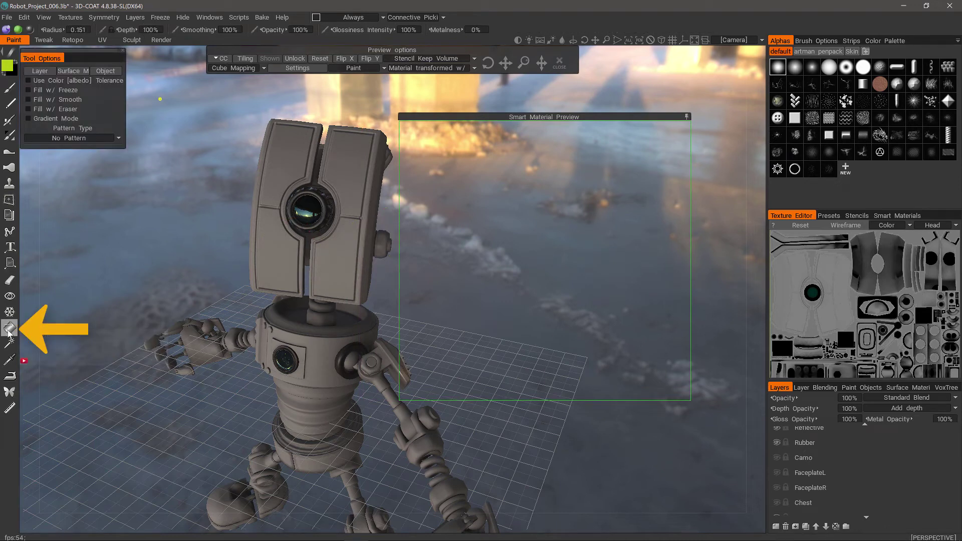
pyautogui.click(284, 162)
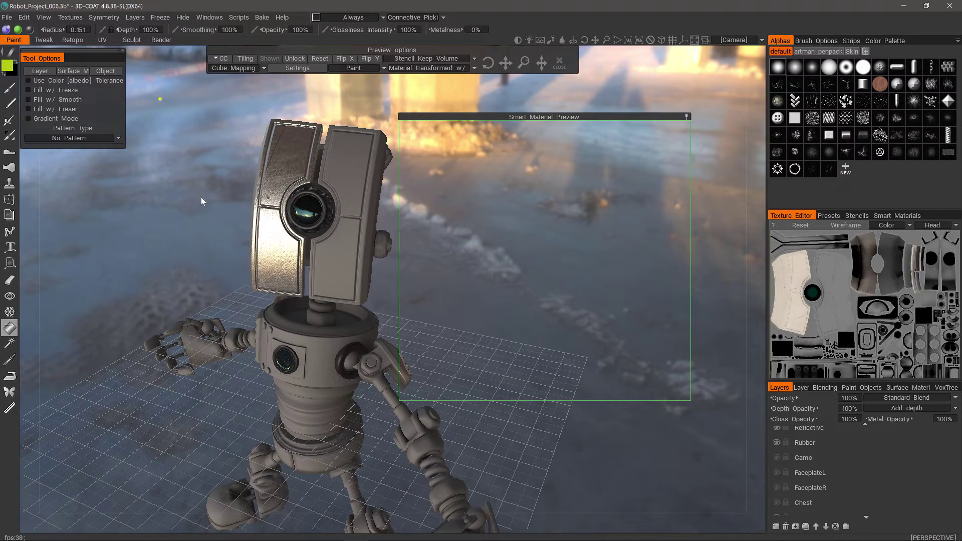
pyautogui.moveTo(200, 196); pyautogui.dragTo(221, 233)
pyautogui.moveTo(221, 233); pyautogui.dragTo(216, 251, button='right')
pyautogui.moveTo(166, 231); pyautogui.dragTo(190, 226)
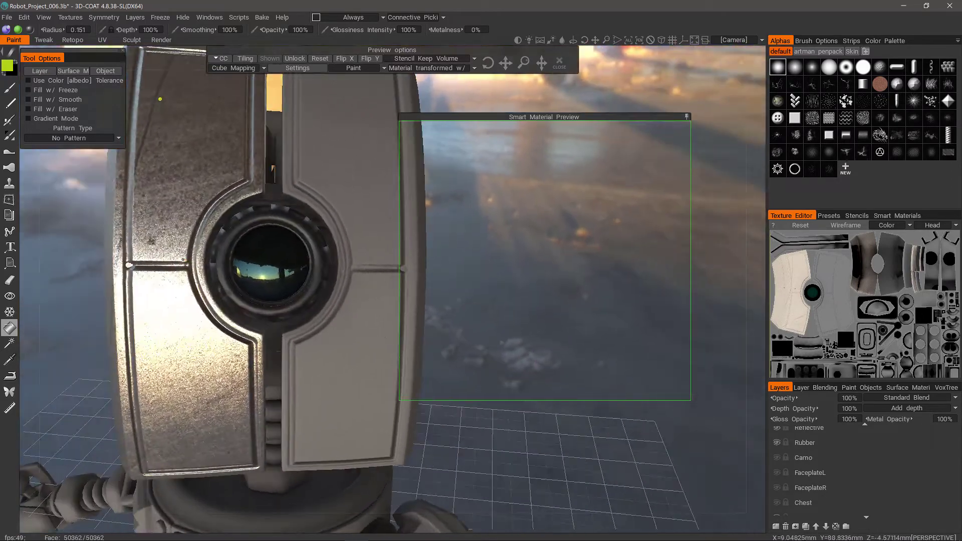
pyautogui.moveTo(142, 215); pyautogui.dragTo(171, 275, button='middle')
pyautogui.moveTo(171, 275); pyautogui.dragTo(401, 355)
pyautogui.click(330, 254)
# Step: Undo both fills, switch to Layer 1, and refill the left head plate with chrome
pyautogui.hotkey('ctrl', 'z')
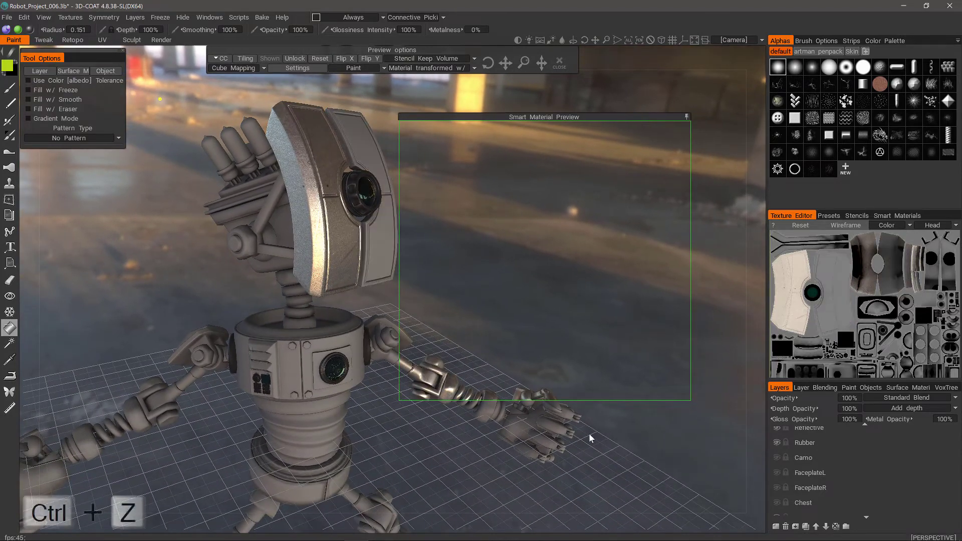
pyautogui.hotkey('ctrl', 'z')
pyautogui.click(811, 457)
pyautogui.moveTo(810, 453); pyautogui.dragTo(812, 501, button='middle')
pyautogui.moveTo(631, 376); pyautogui.dragTo(311, 240)
pyautogui.click(215, 216)
# Step: Fill the right head plate with chrome, then set a freehand brush of radius about 7
pyautogui.click(276, 221)
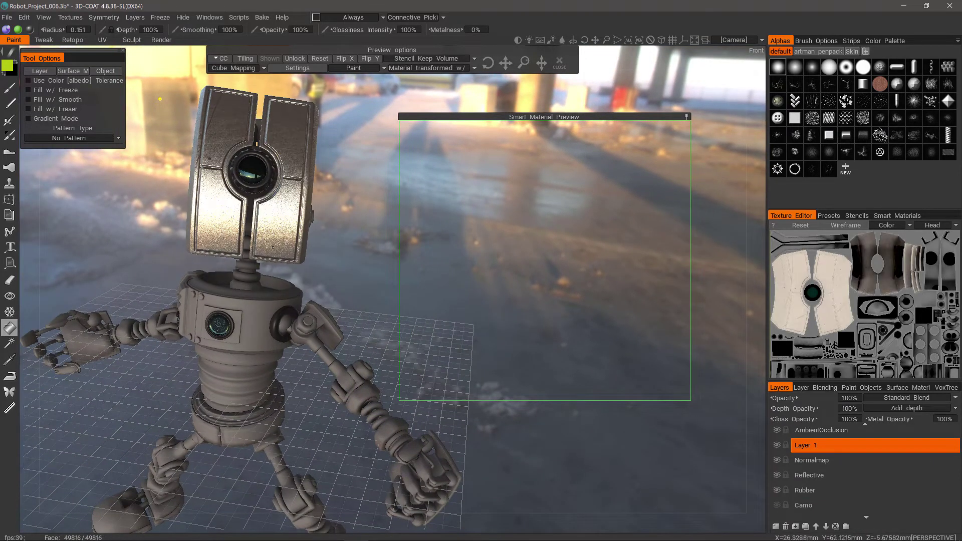
pyautogui.click(9, 87)
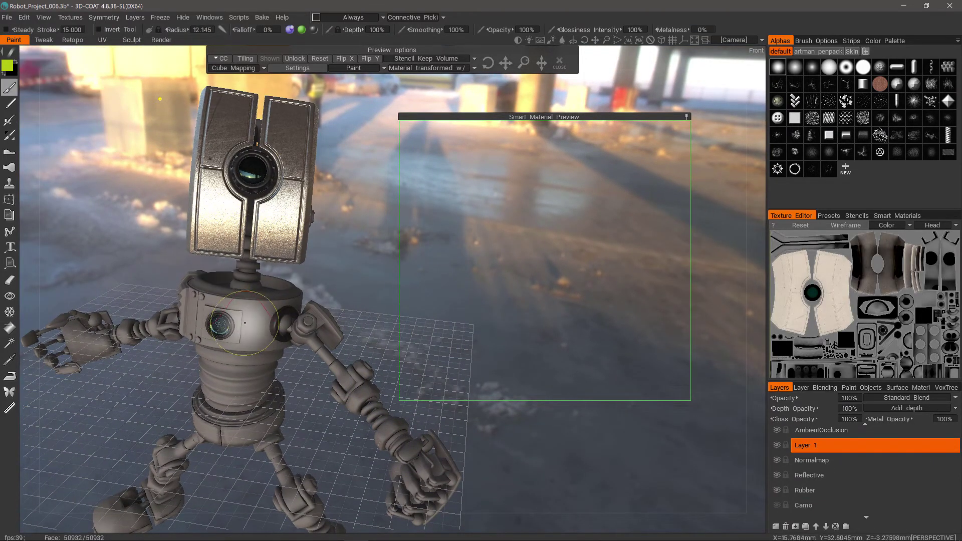
pyautogui.moveTo(252, 321)
pyautogui.mouseDown(button='right')
pyautogui.moveTo(232, 321)
pyautogui.moveTo(244, 315)
pyautogui.mouseUp(button='right')
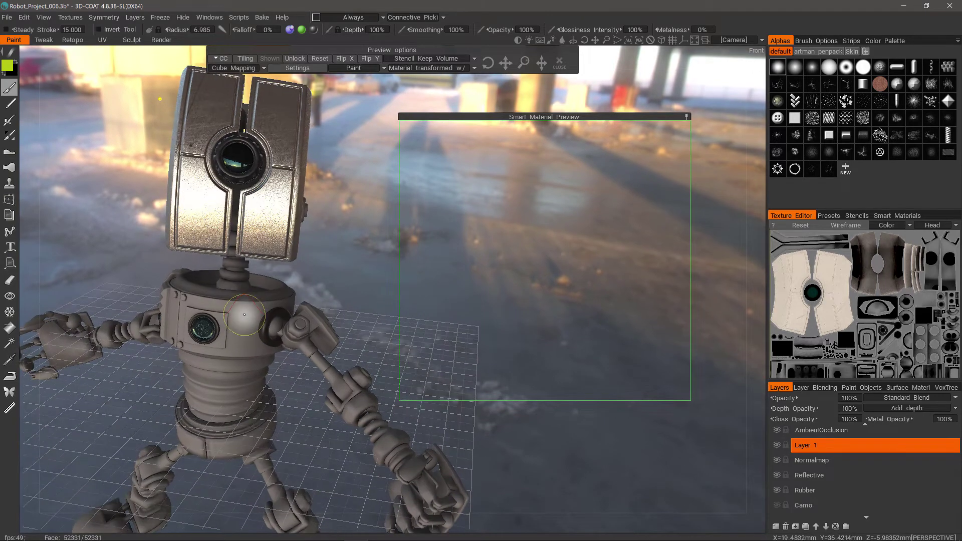
pyautogui.click(686, 116)
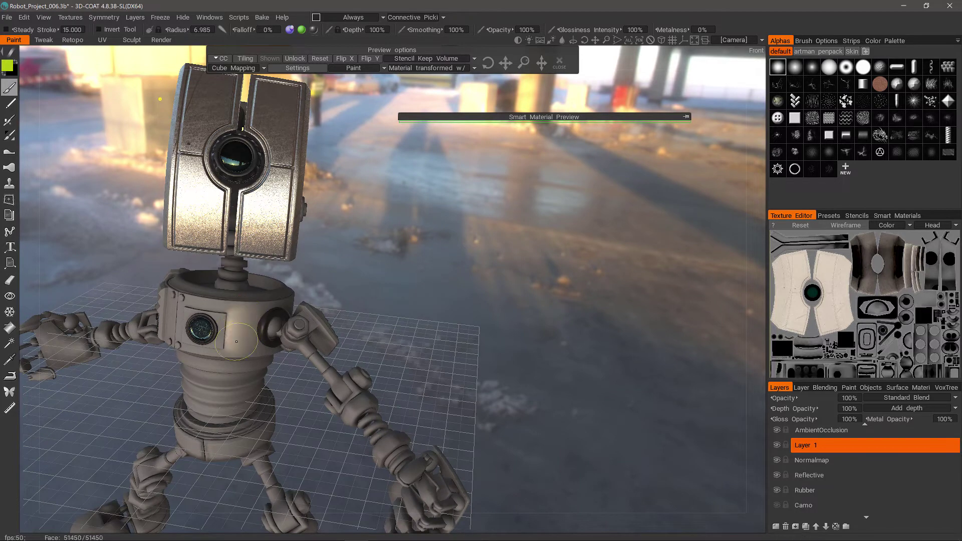
# Step: Paint chrome across the torso front panel using a different stroke mode
pyautogui.moveTo(236, 341); pyautogui.dragTo(191, 343, button='middle')
pyautogui.click(12, 56)
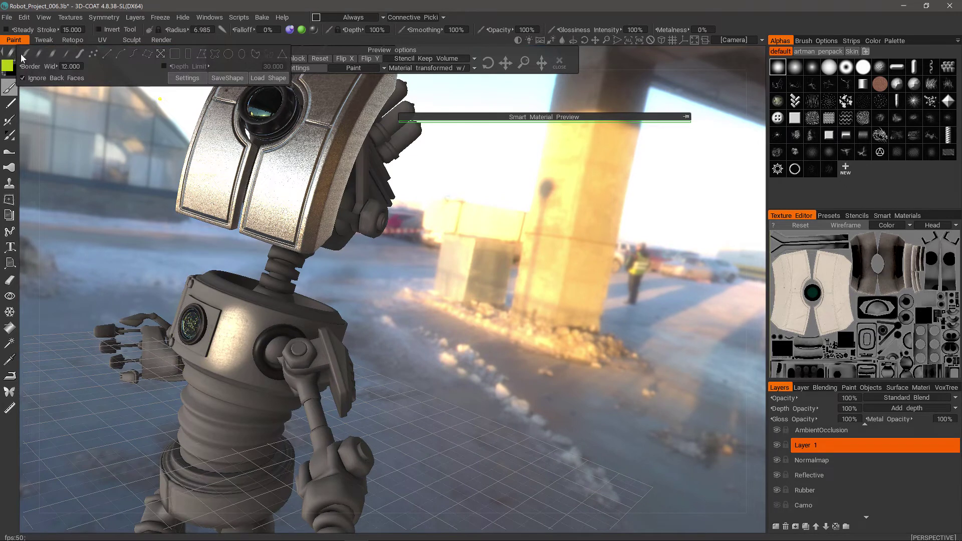
pyautogui.click(80, 55)
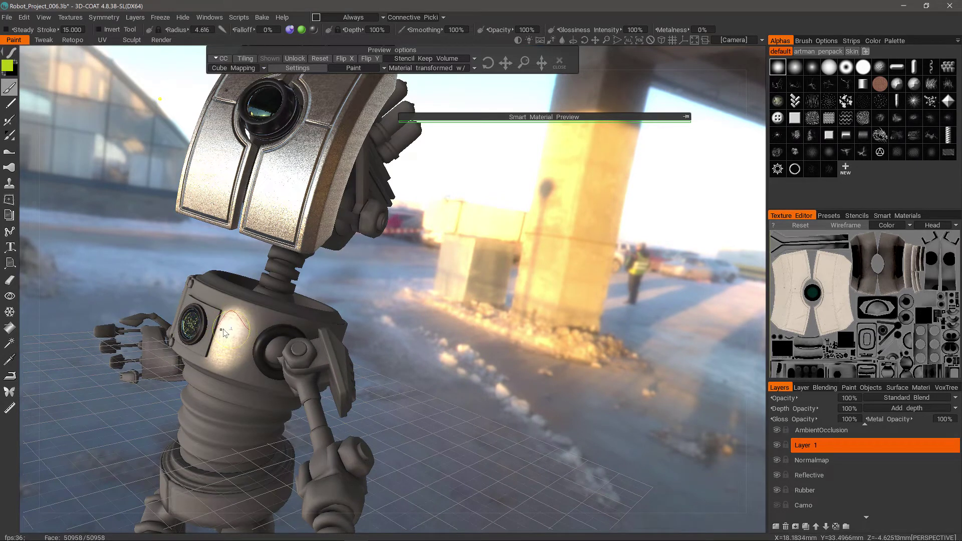
pyautogui.moveTo(221, 329); pyautogui.dragTo(163, 310, button='middle')
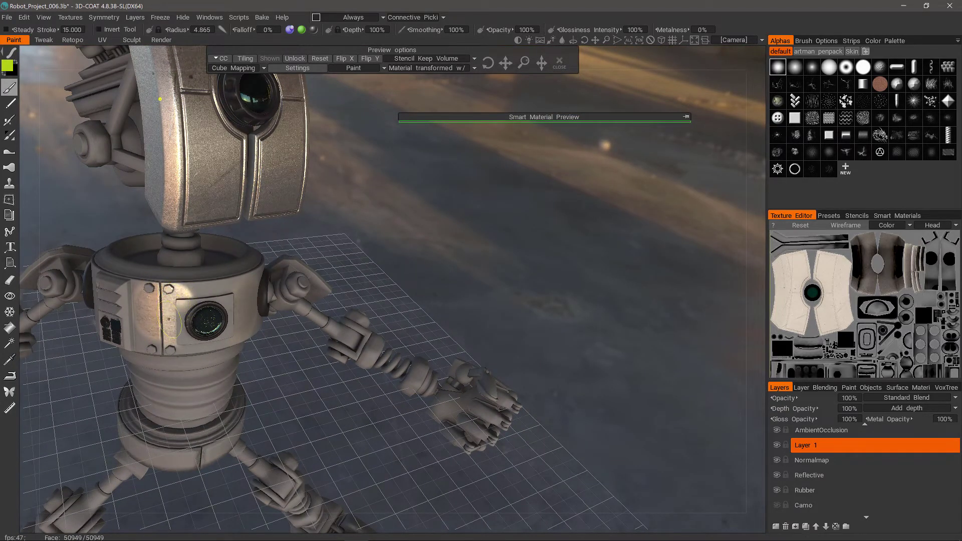
pyautogui.moveTo(166, 322); pyautogui.dragTo(57, 328, button='middle')
pyautogui.moveTo(874, 388)
pyautogui.mouseDown(button='middle')
pyautogui.moveTo(898, 386)
pyautogui.moveTo(864, 387)
pyautogui.mouseUp(button='middle')
pyautogui.click(864, 387)
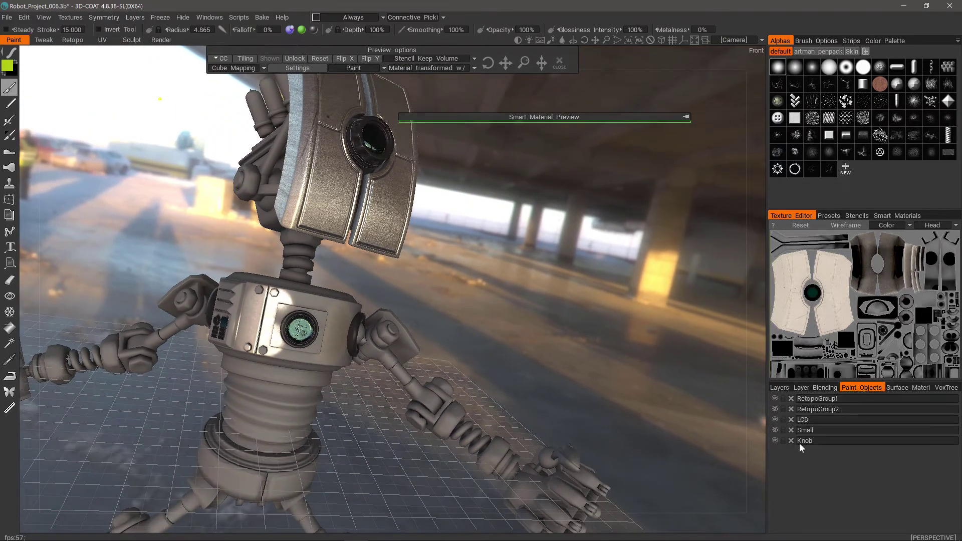
pyautogui.click(895, 390)
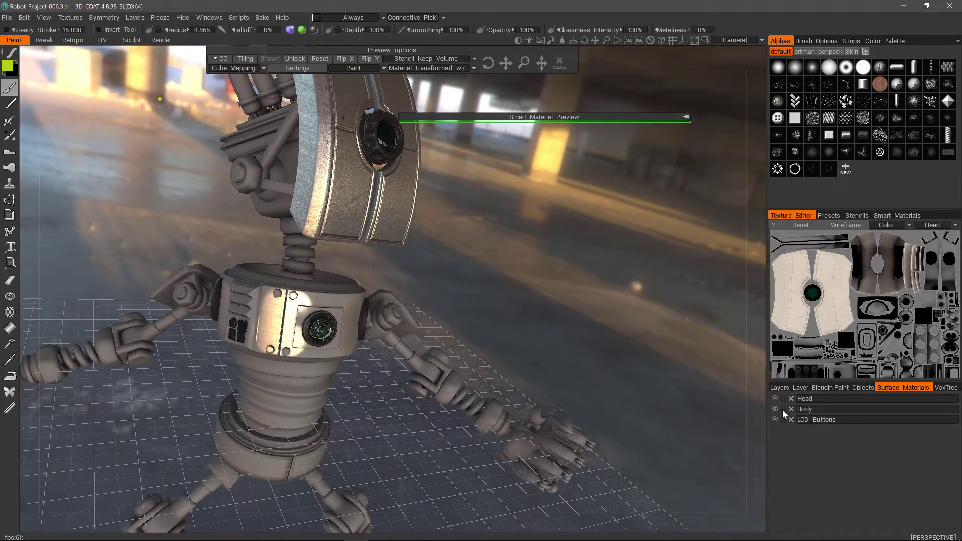
pyautogui.moveTo(624, 352); pyautogui.dragTo(669, 305)
pyautogui.click(776, 389)
pyautogui.moveTo(509, 316); pyautogui.dragTo(331, 320)
# Step: Attach MTL00903_Metal from Smart Materials to Layer 1, accepting both warnings, and inspect the rusty result
pyautogui.click(891, 216)
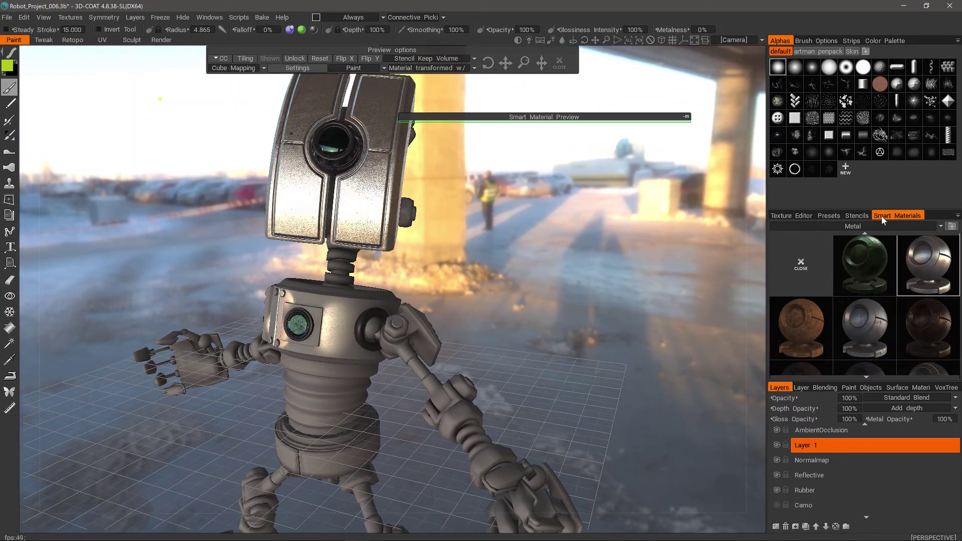
pyautogui.moveTo(646, 315); pyautogui.dragTo(708, 319)
pyautogui.moveTo(705, 314); pyautogui.dragTo(818, 351, button='middle')
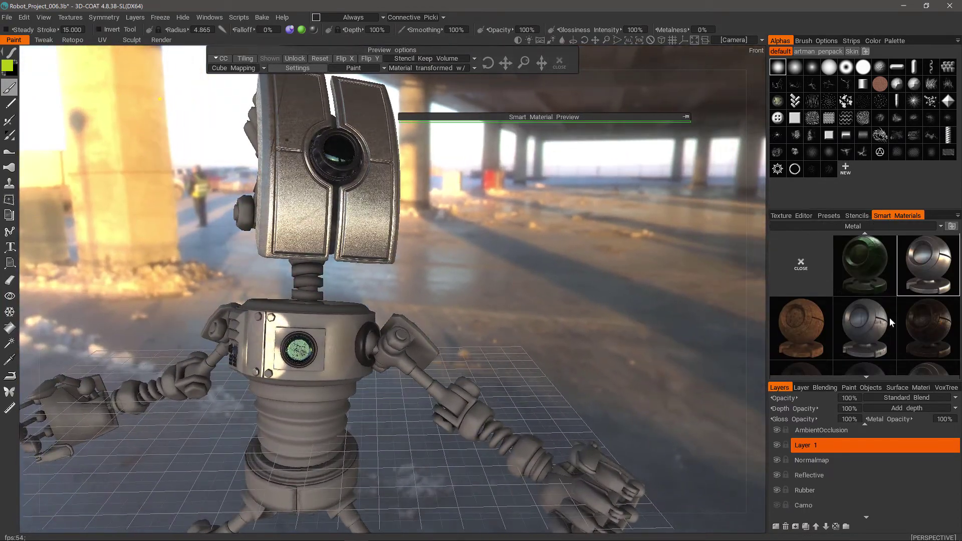
pyautogui.moveTo(931, 331); pyautogui.dragTo(773, 320, button='right')
pyautogui.moveTo(752, 318); pyautogui.dragTo(780, 339)
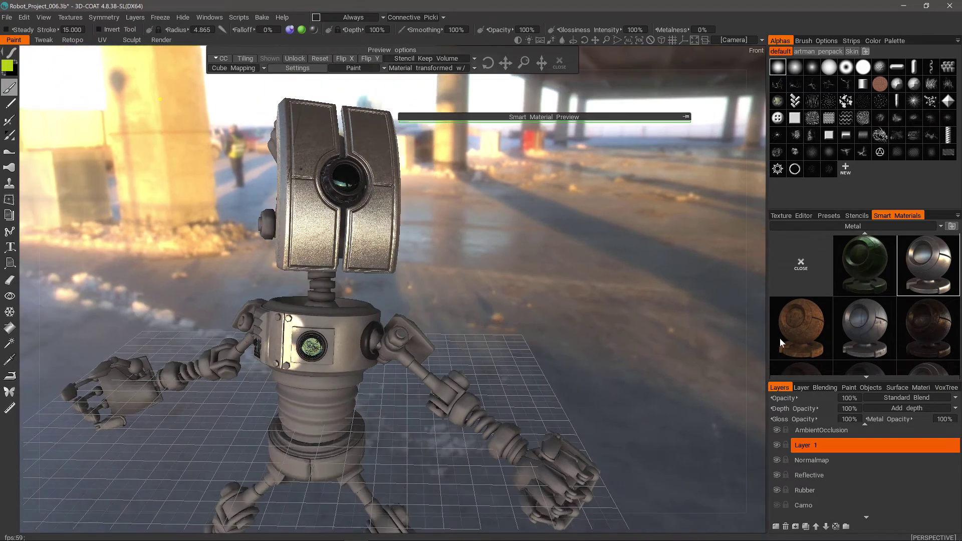
pyautogui.rightClick(923, 333)
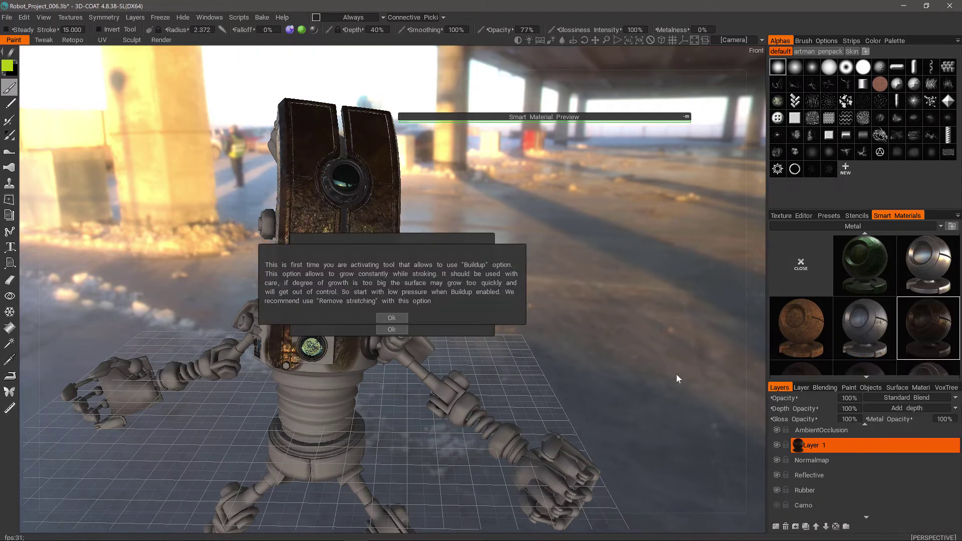
pyautogui.click(397, 318)
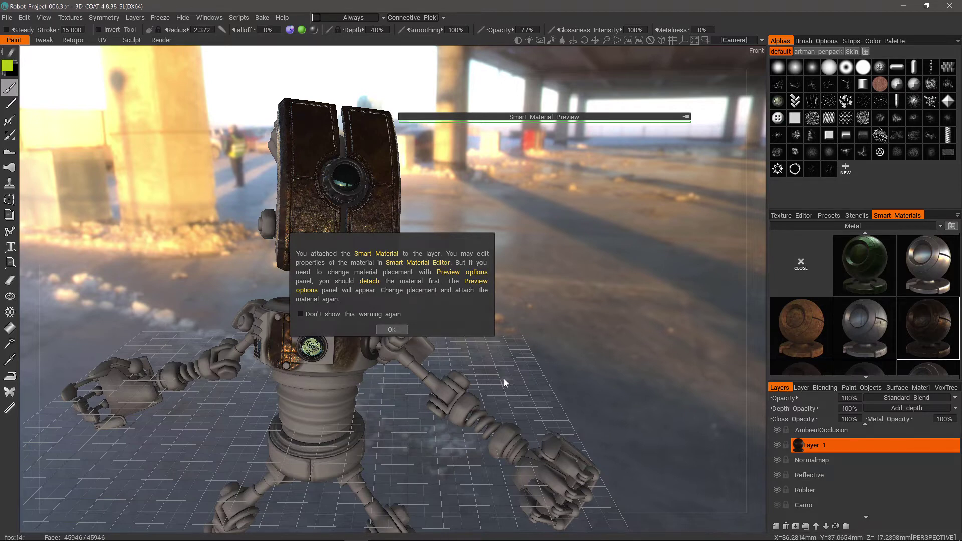
pyautogui.press('Return')
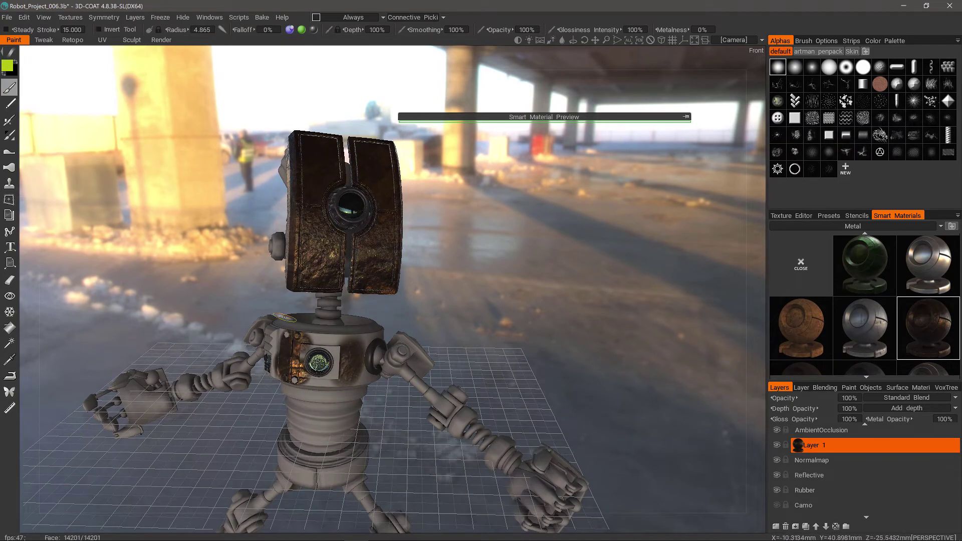
pyautogui.moveTo(441, 283)
pyautogui.keyDown('alt'); pyautogui.mouseDown()
pyautogui.moveTo(362, 311)
pyautogui.moveTo(383, 206)
pyautogui.moveTo(365, 209)
pyautogui.mouseUp(); pyautogui.keyUp('alt')
pyautogui.keyDown('alt'); pyautogui.moveTo(332, 262); pyautogui.dragTo(345, 226); pyautogui.keyUp('alt')
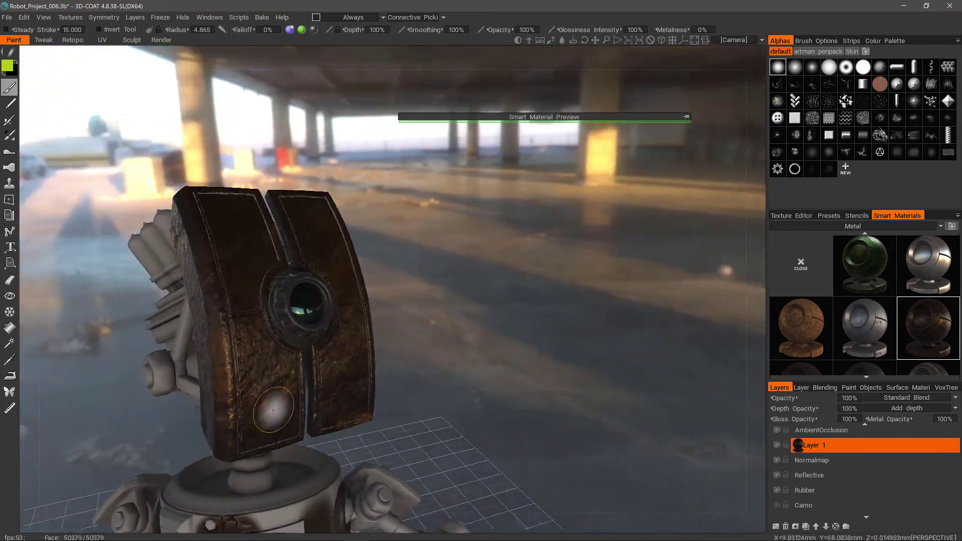
pyautogui.keyDown('alt'); pyautogui.moveTo(273, 411); pyautogui.dragTo(201, 421); pyautogui.keyUp('alt')
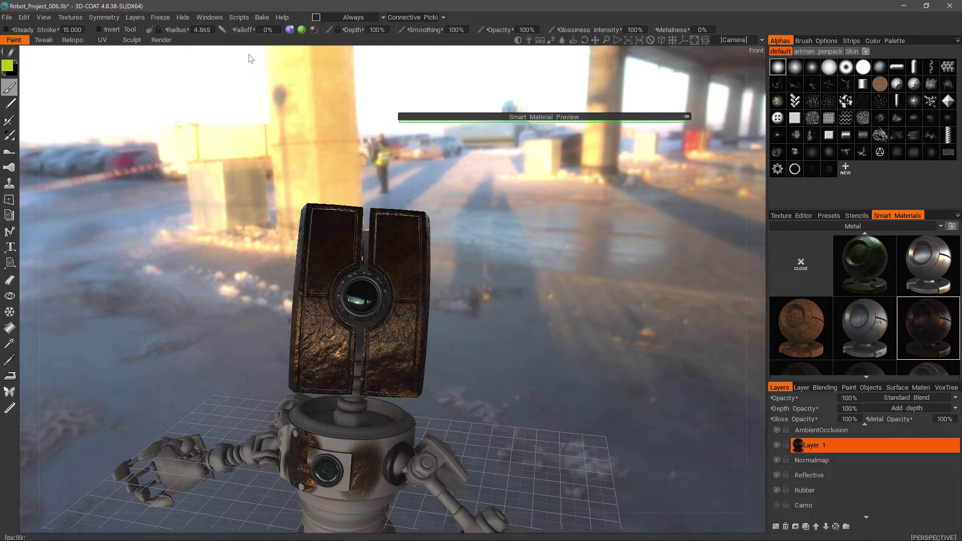
# Step: Open the Mtl. history popup via Windows > Popups and move it higher above the rusty robot
pyautogui.click(213, 17)
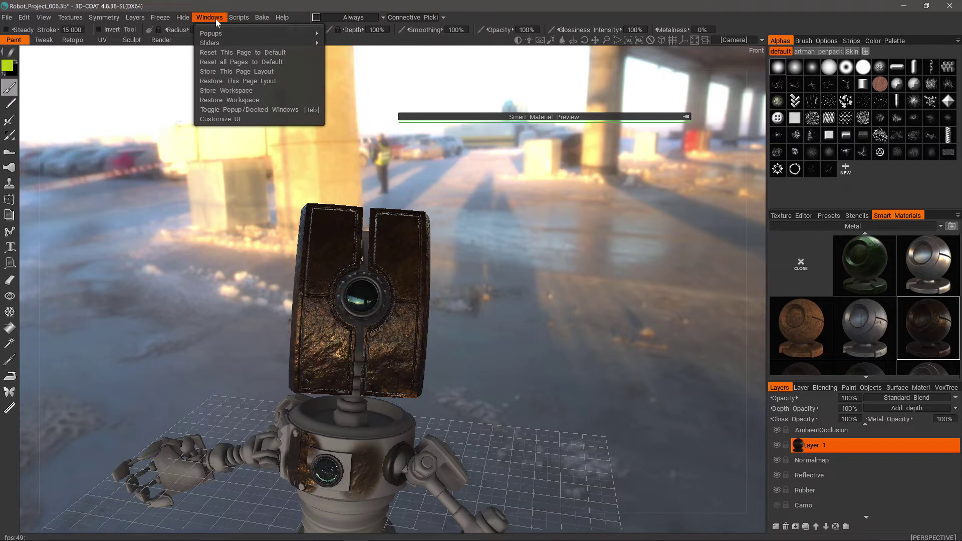
pyautogui.moveTo(219, 34)
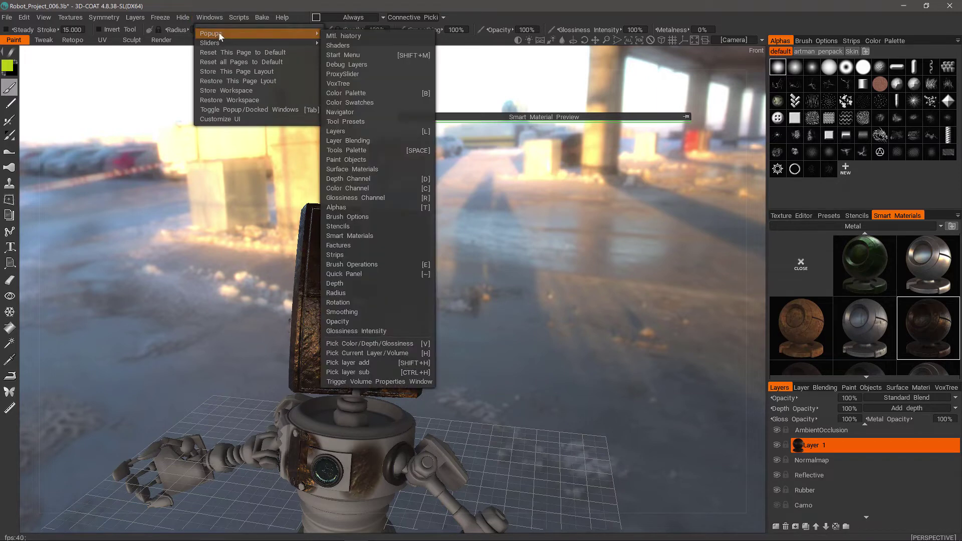
pyautogui.click(349, 35)
pyautogui.moveTo(705, 357); pyautogui.dragTo(715, 305)
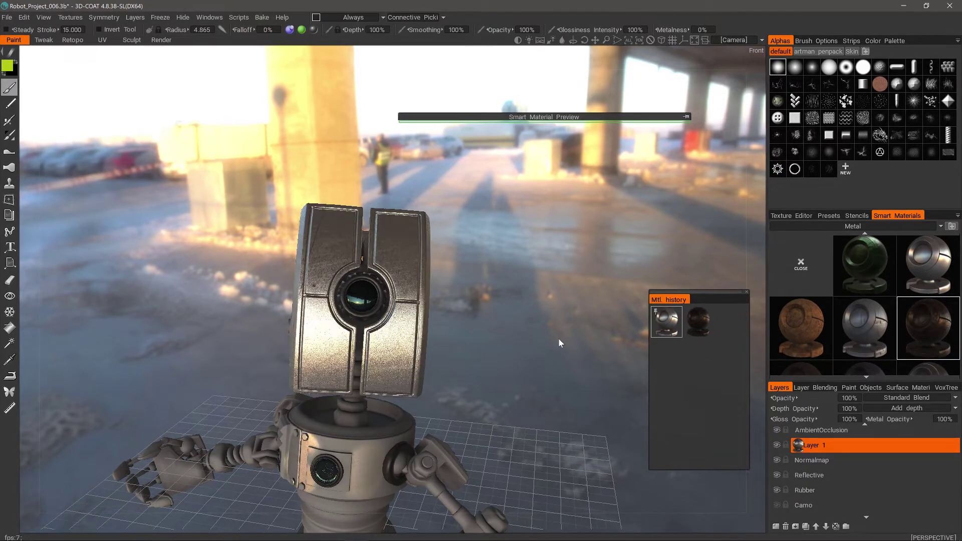
pyautogui.moveTo(558, 339); pyautogui.dragTo(673, 324)
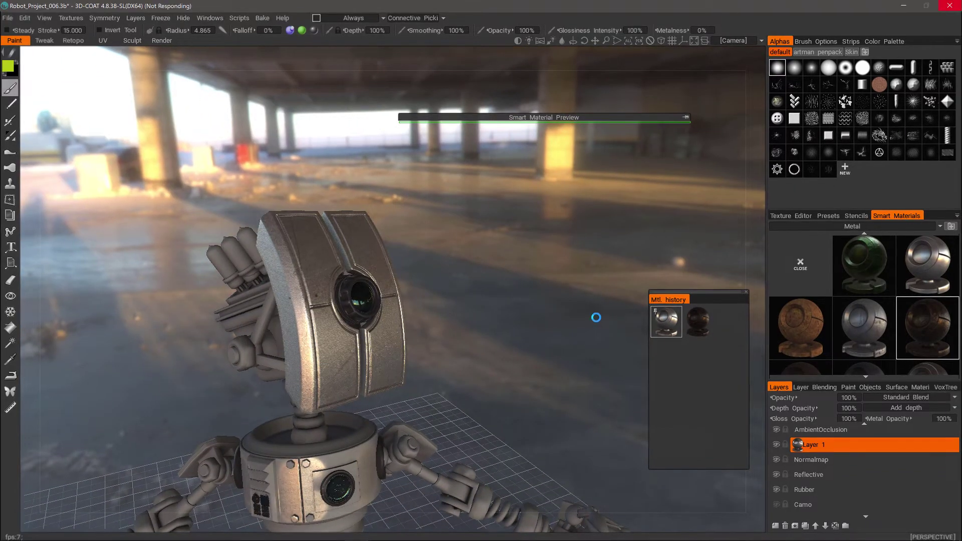
pyautogui.moveTo(594, 318); pyautogui.dragTo(664, 296)
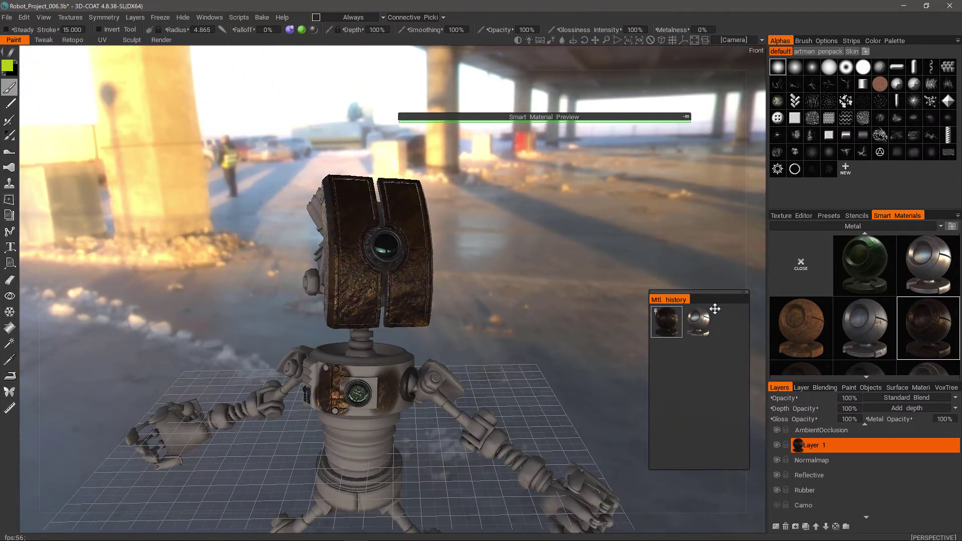
# Step: Detach the material from Layer 1 and delete its paint, leaving the robot plain grey
pyautogui.rightClick(798, 446)
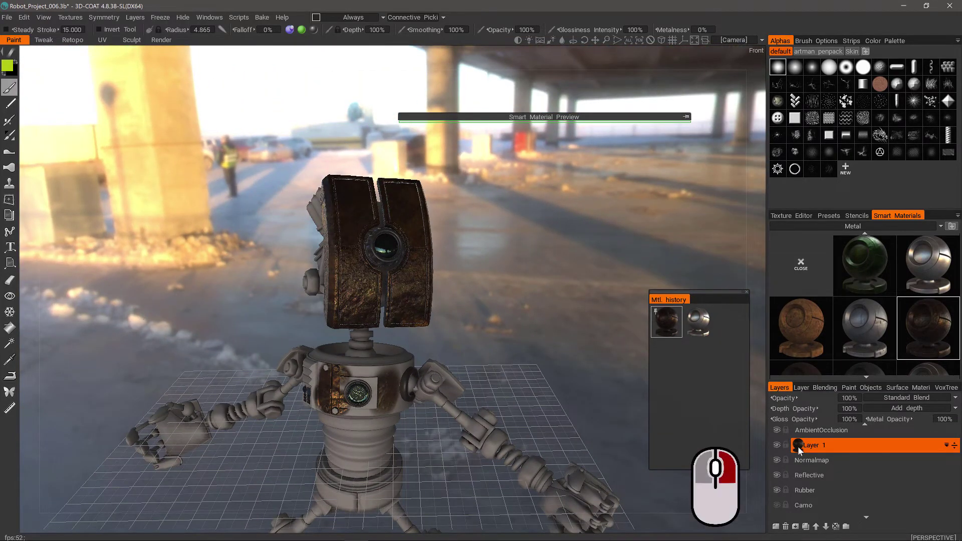
pyautogui.click(796, 462)
pyautogui.moveTo(618, 353); pyautogui.dragTo(521, 234)
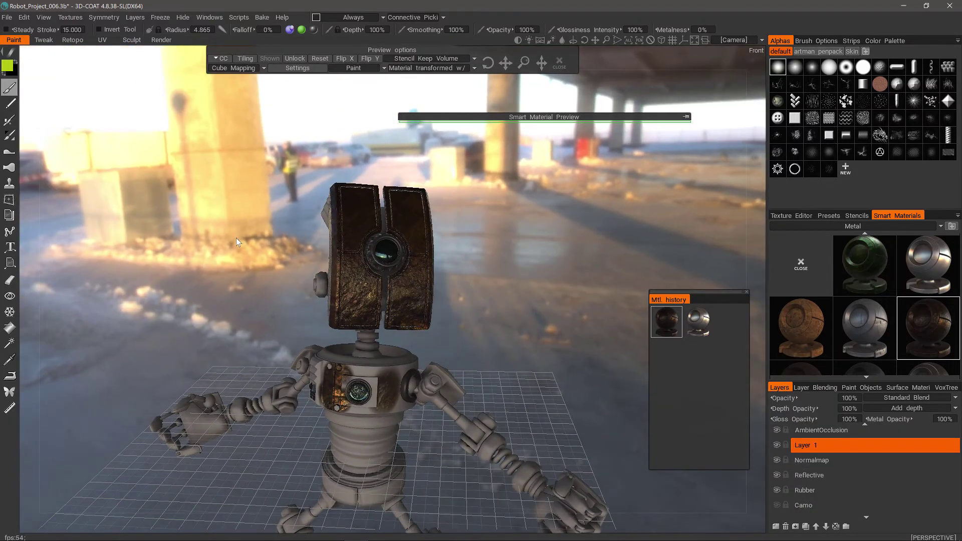
pyautogui.press('Delete')
pyautogui.press('Delete')
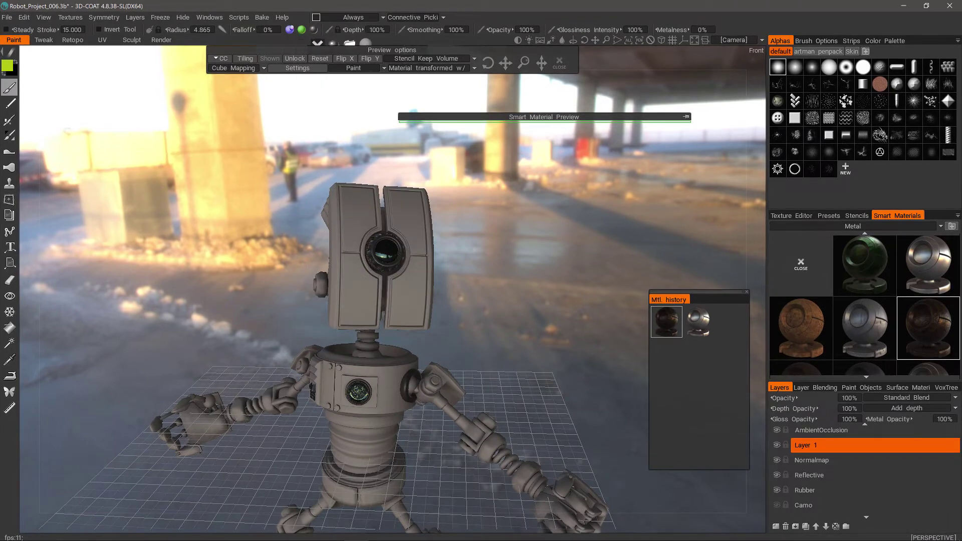
pyautogui.moveTo(592, 336); pyautogui.dragTo(756, 356)
pyautogui.moveTo(722, 299); pyautogui.dragTo(722, 200)
pyautogui.moveTo(622, 288); pyautogui.dragTo(621, 330)
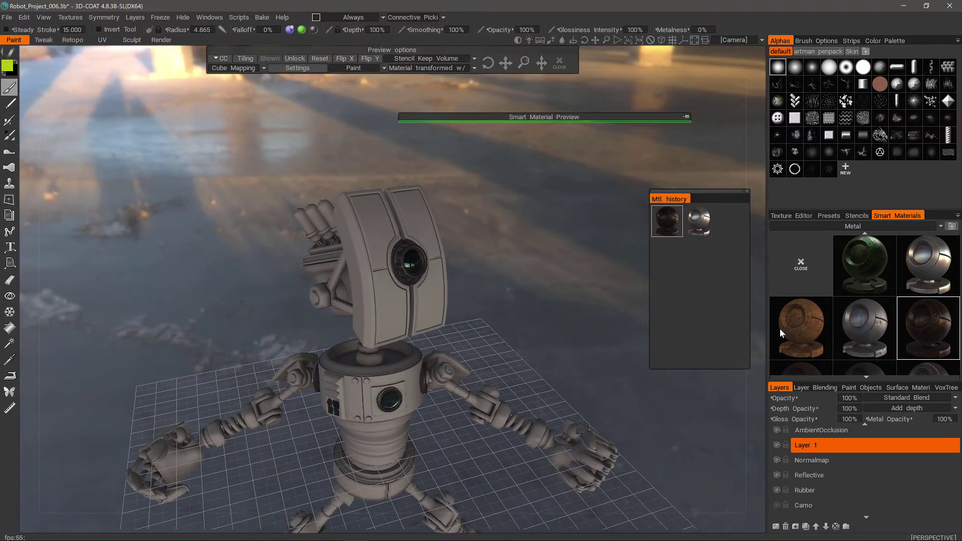
# Step: Open the Smart Material Editor for MTL00903_Metal, move it left, and enlarge its preview sphere
pyautogui.rightClick(928, 329)
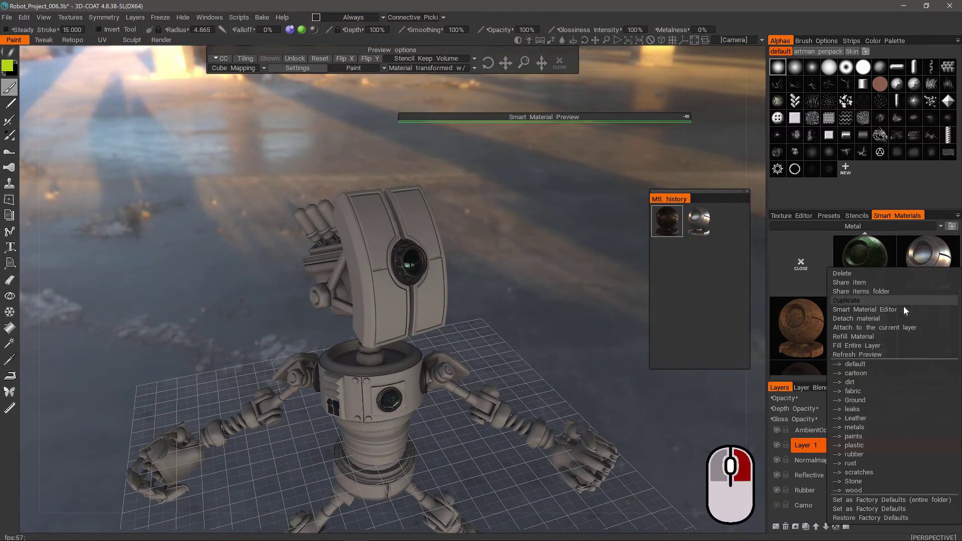
pyautogui.click(885, 310)
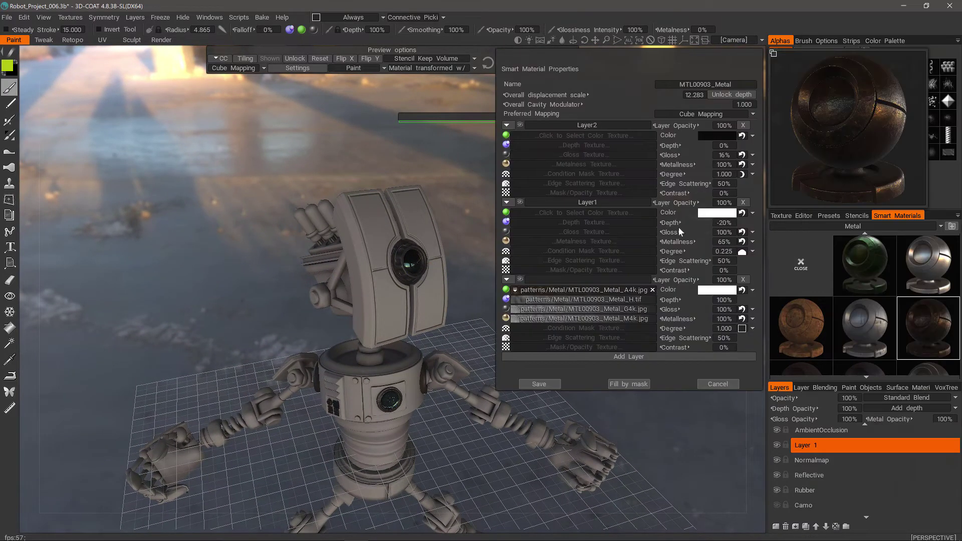
pyautogui.moveTo(703, 54); pyautogui.dragTo(513, 104)
pyautogui.moveTo(623, 182); pyautogui.dragTo(613, 179)
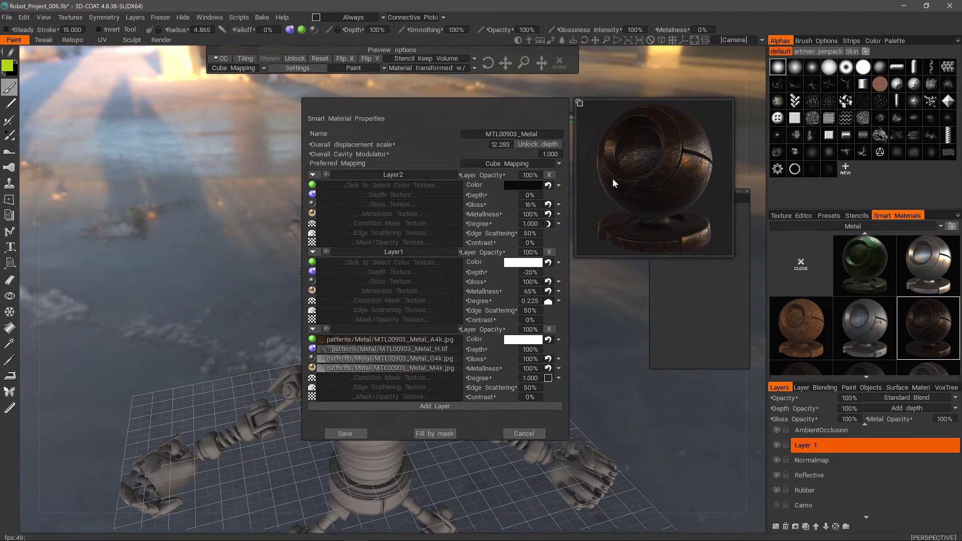
pyautogui.click(579, 104)
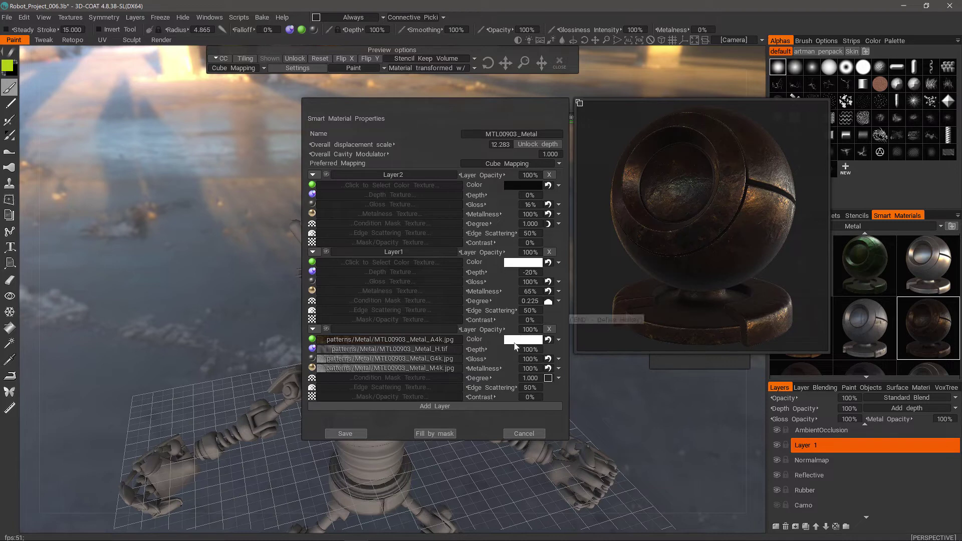
# Step: Place the material preview panel over the robot's head and brighten the environment lighting
pyautogui.moveTo(457, 103); pyautogui.dragTo(596, 109)
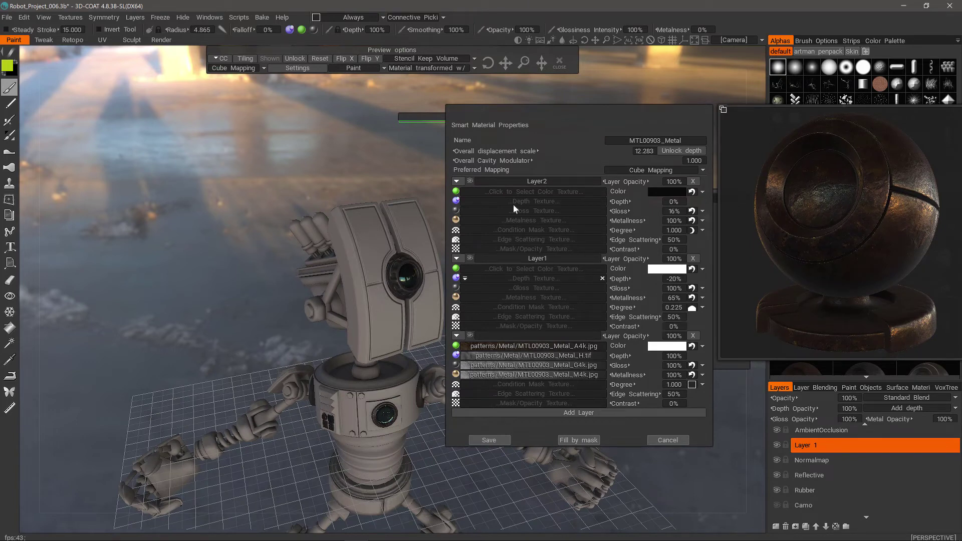
pyautogui.moveTo(430, 116); pyautogui.dragTo(223, 387)
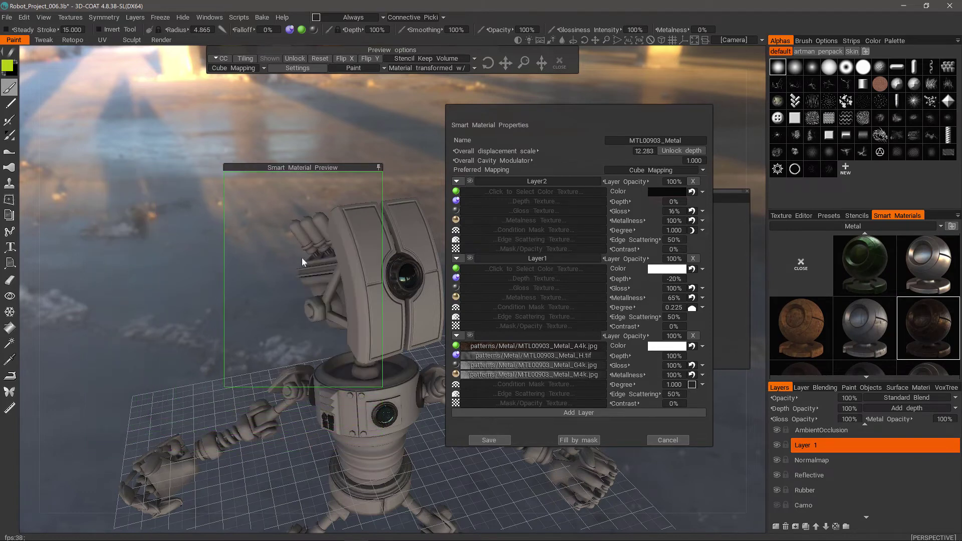
pyautogui.moveTo(317, 166); pyautogui.dragTo(351, 173)
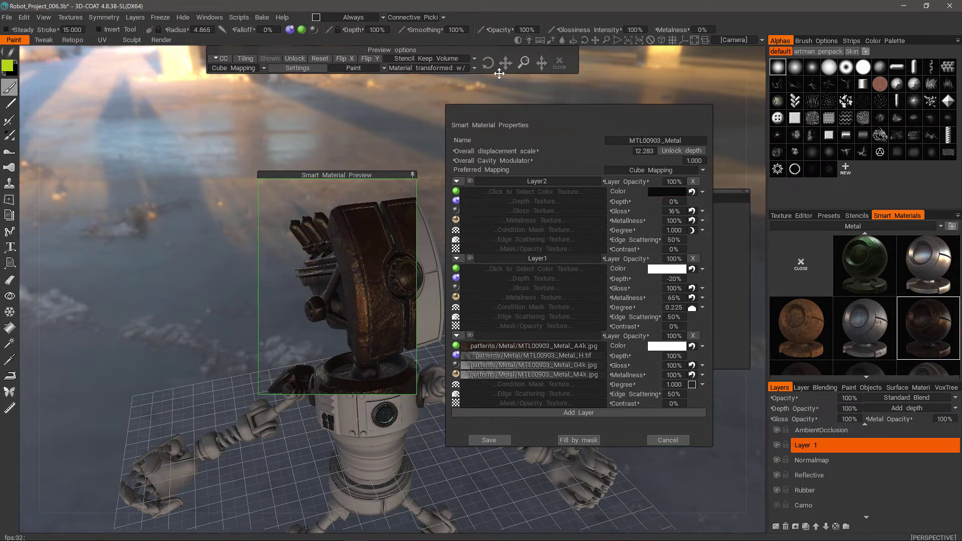
pyautogui.click(541, 63)
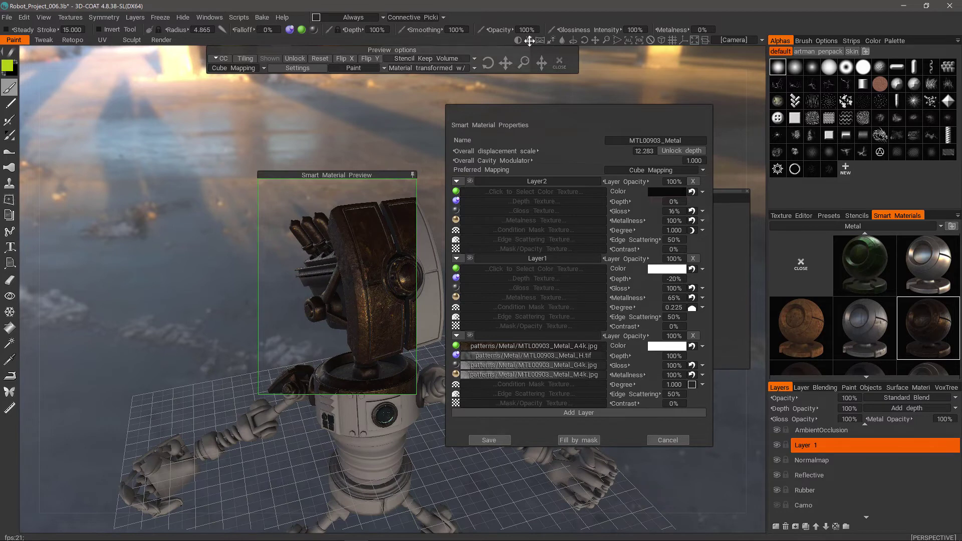
pyautogui.moveTo(529, 41); pyautogui.dragTo(549, 42)
pyautogui.keyDown('alt'); pyautogui.moveTo(432, 261); pyautogui.dragTo(387, 253); pyautogui.keyUp('alt')
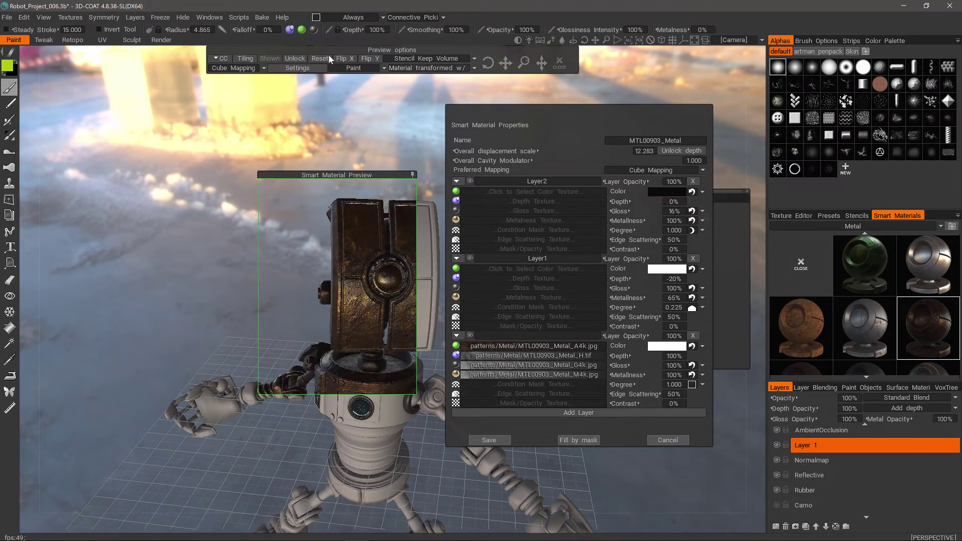
# Step: Turn depth and gloss off and back on to compare the preview's look
pyautogui.moveTo(290, 31)
pyautogui.click(293, 44)
pyautogui.moveTo(178, 102); pyautogui.dragTo(246, 89)
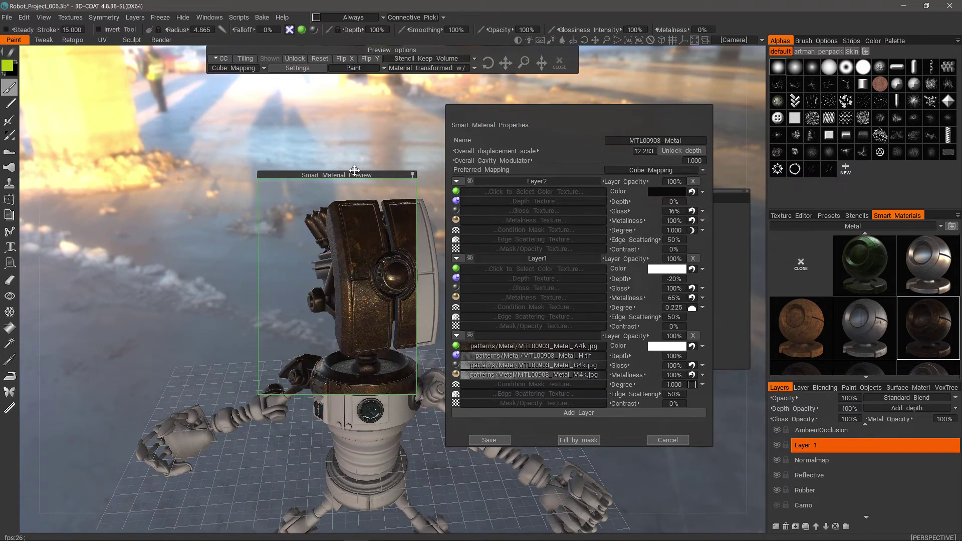
pyautogui.moveTo(356, 174); pyautogui.dragTo(359, 172)
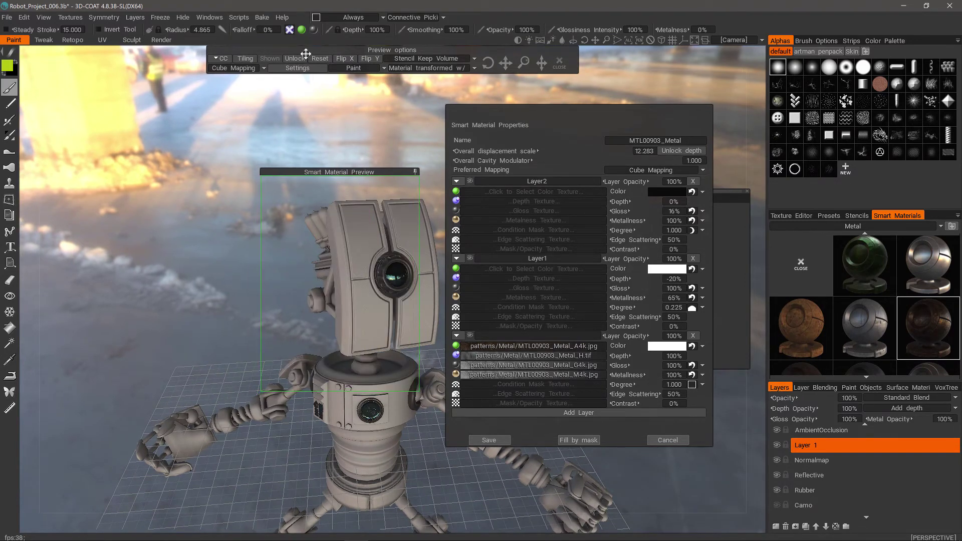
pyautogui.click(313, 30)
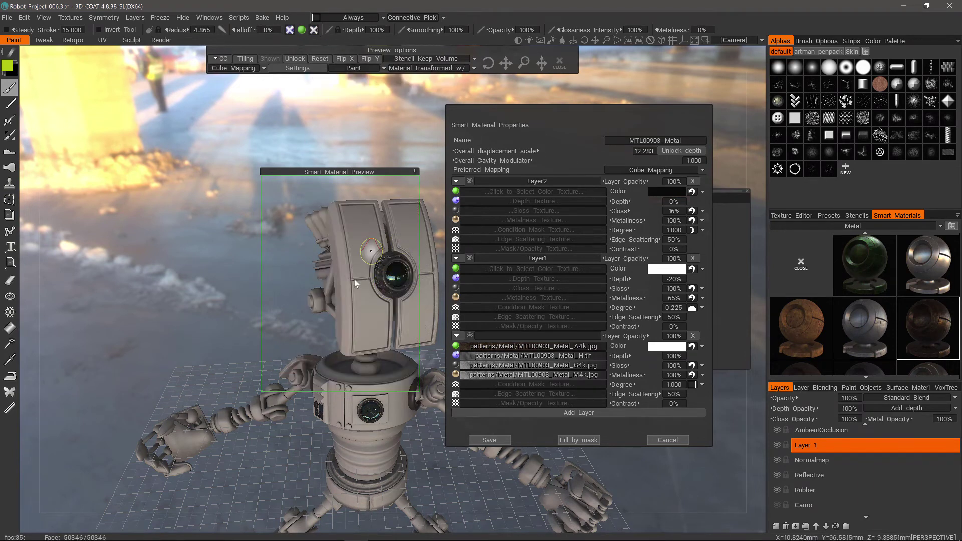
pyautogui.click(313, 30)
pyautogui.click(289, 30)
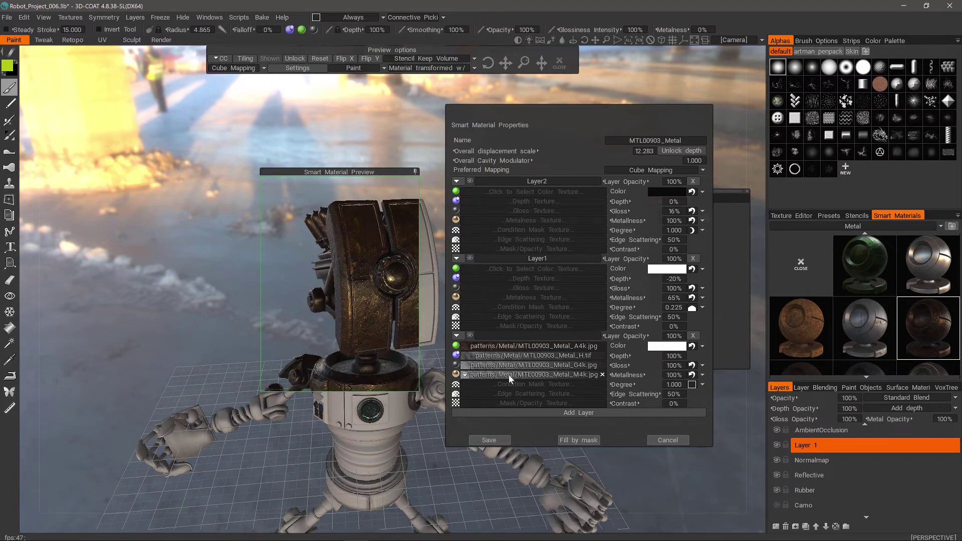
pyautogui.moveTo(173, 214); pyautogui.dragTo(217, 257)
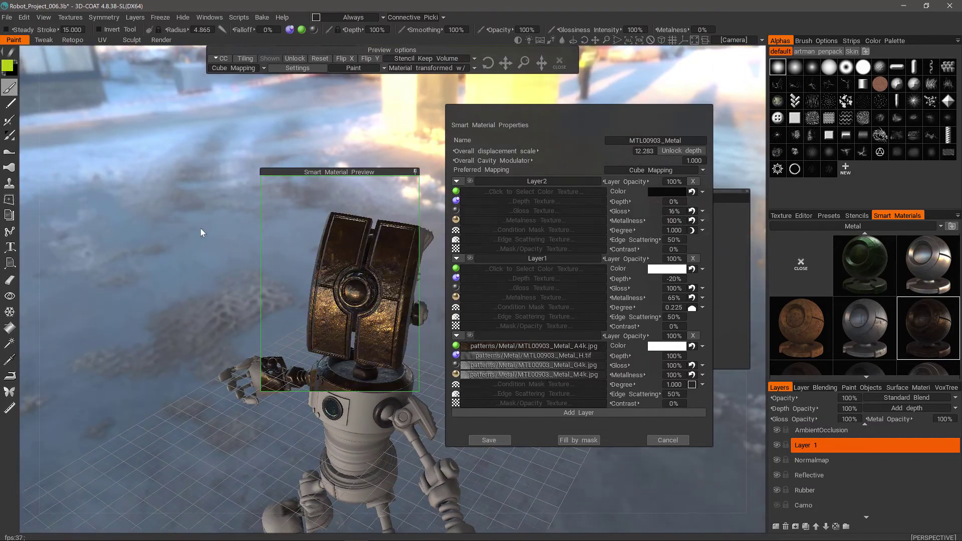
# Step: Tint the bottom material layer a warm yellow-orange (Hue ≈41.5, Sat 91%) and confirm
pyautogui.click(662, 346)
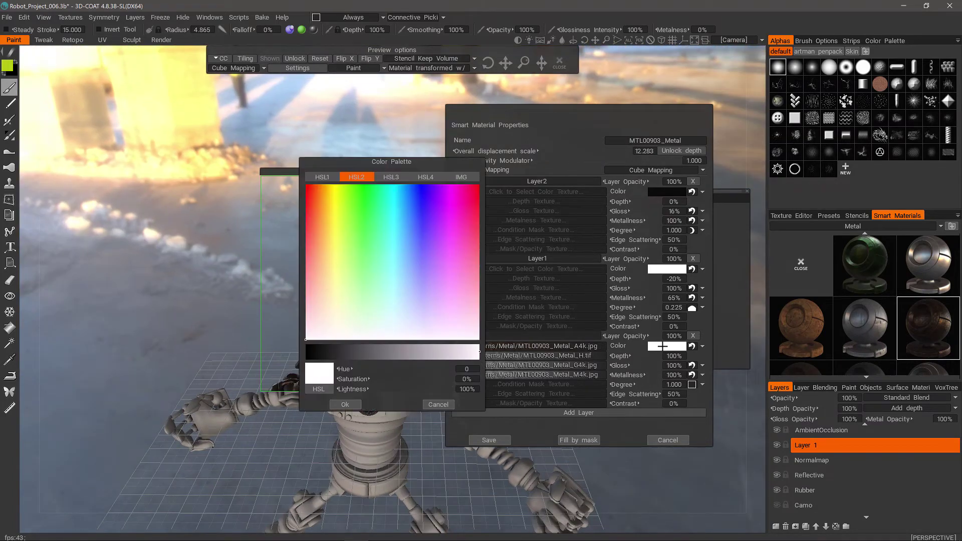
pyautogui.moveTo(421, 161); pyautogui.dragTo(216, 134)
pyautogui.moveTo(139, 223); pyautogui.dragTo(121, 174)
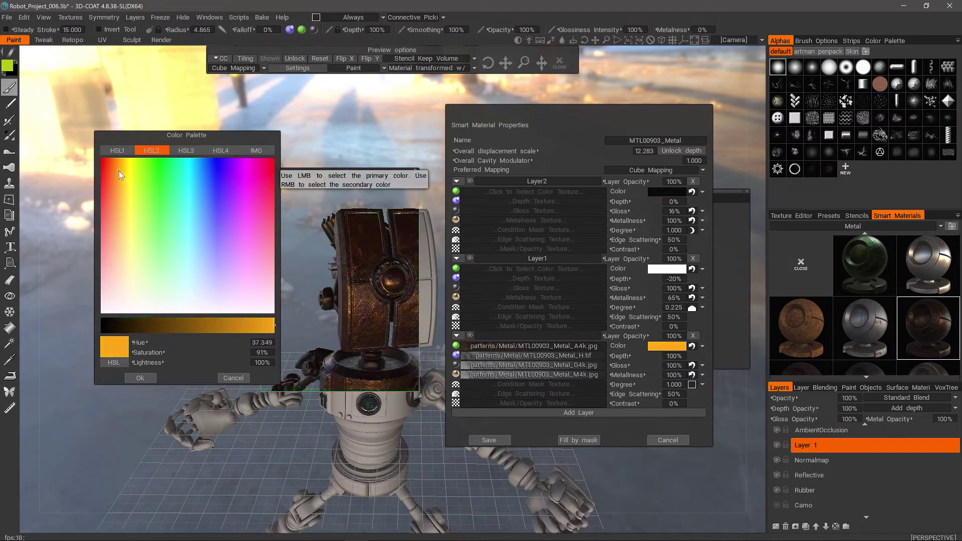
pyautogui.click(120, 172)
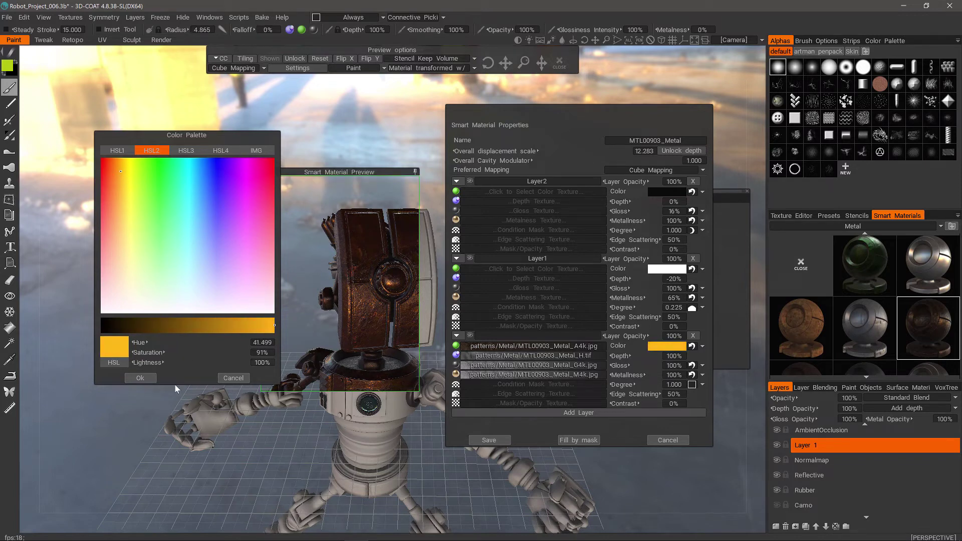
pyautogui.click(140, 379)
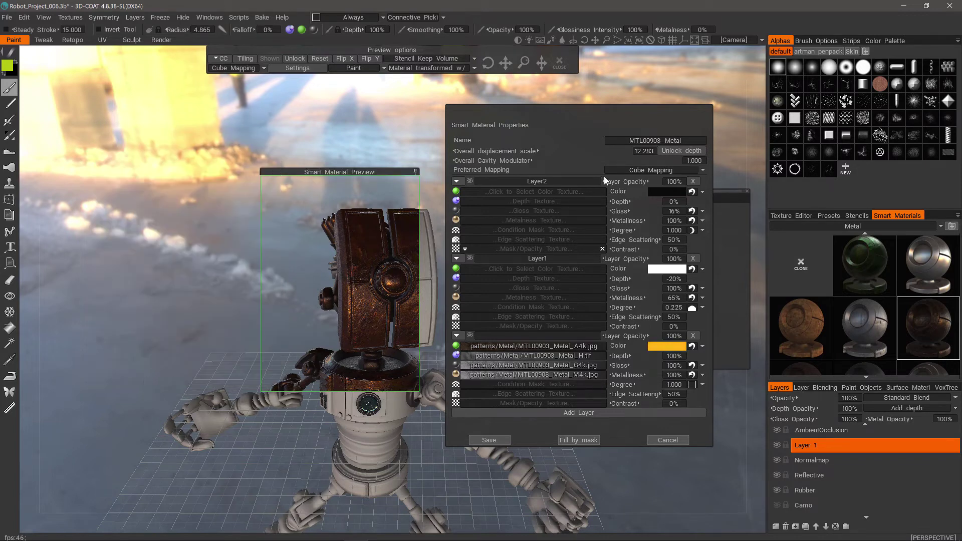
pyautogui.click(682, 143)
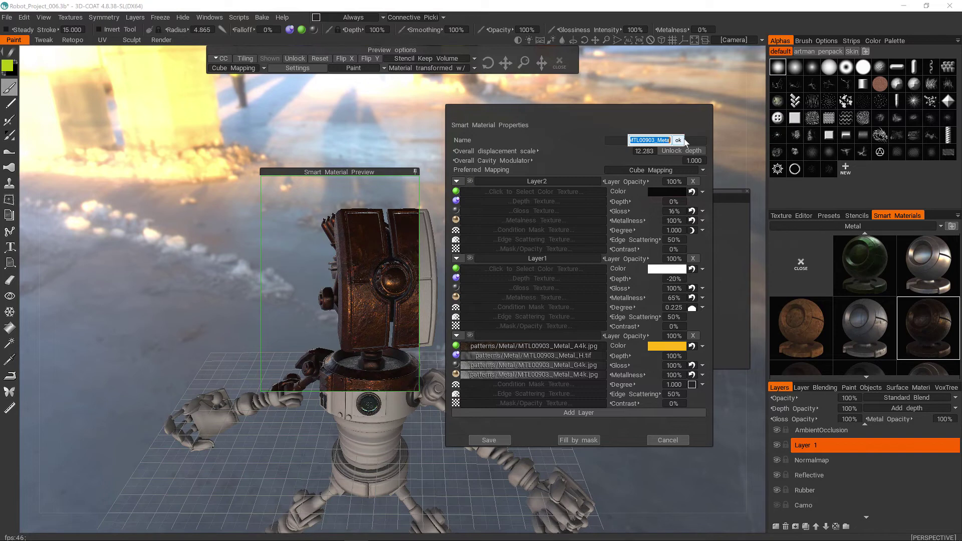
# Step: Name the material Red_Copper, save it, and open its entry in the material history
pyautogui.write('Red_Copper')
pyautogui.click(678, 141)
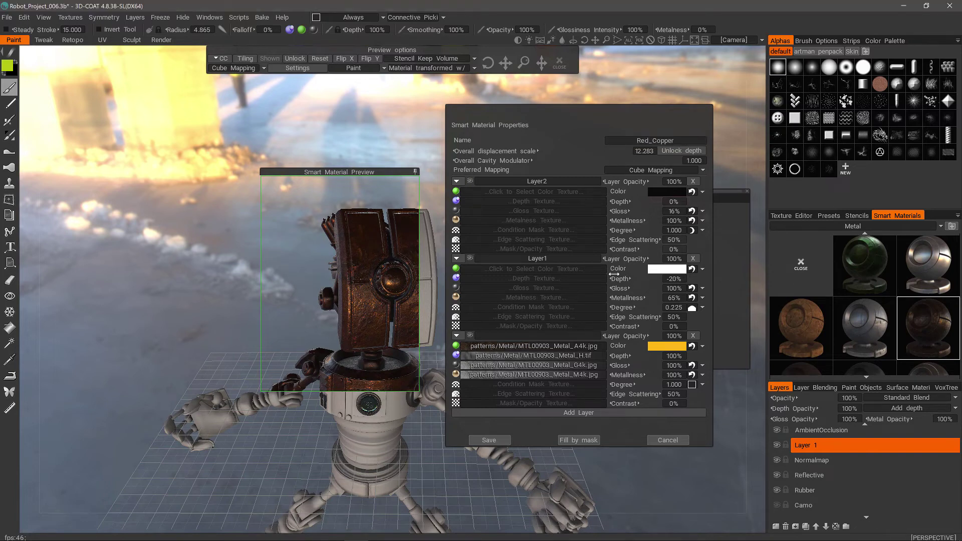
pyautogui.click(489, 439)
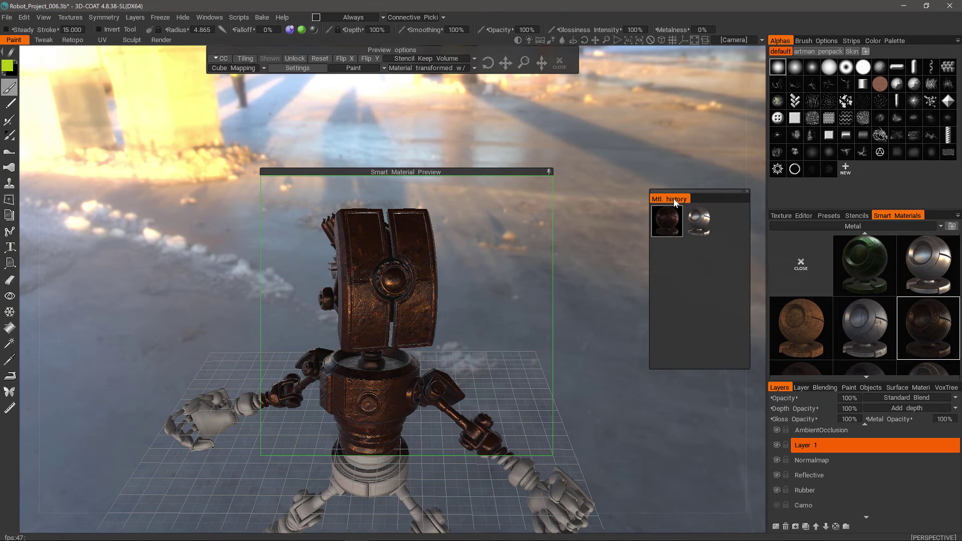
pyautogui.moveTo(674, 199); pyautogui.dragTo(665, 197)
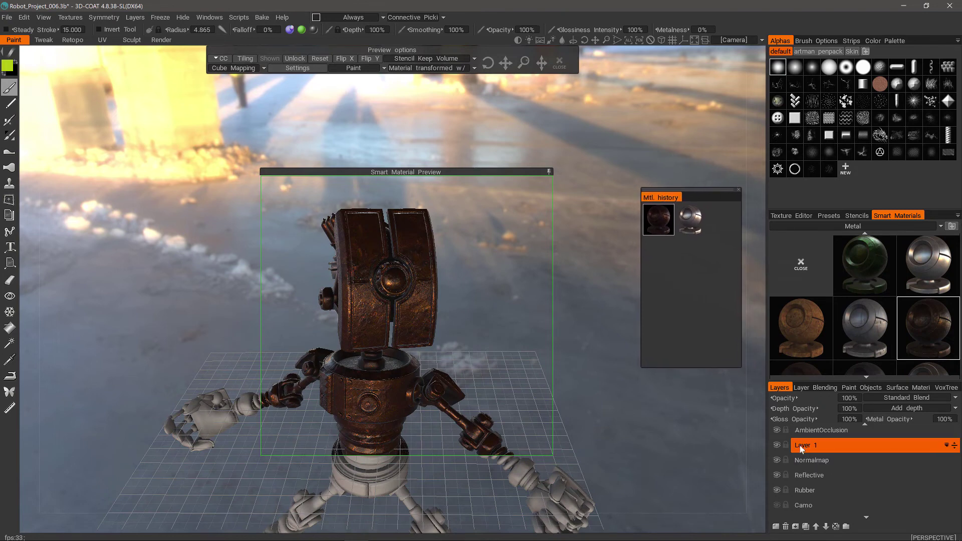
pyautogui.rightClick(663, 216)
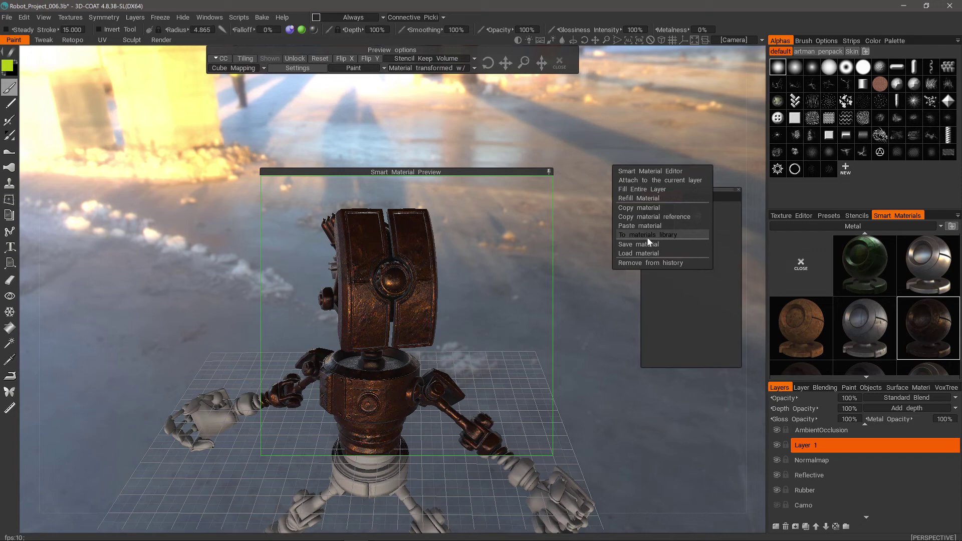
# Step: Save the red copper material to the materials library and collapse its preview window
pyautogui.click(647, 236)
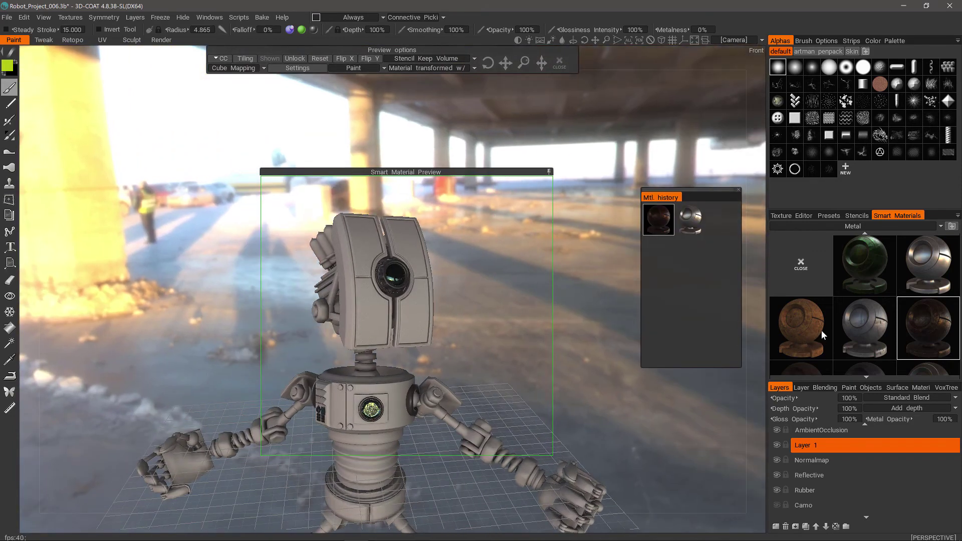
pyautogui.moveTo(591, 281); pyautogui.dragTo(589, 351)
pyautogui.moveTo(390, 172); pyautogui.dragTo(335, 161)
pyautogui.click(354, 160)
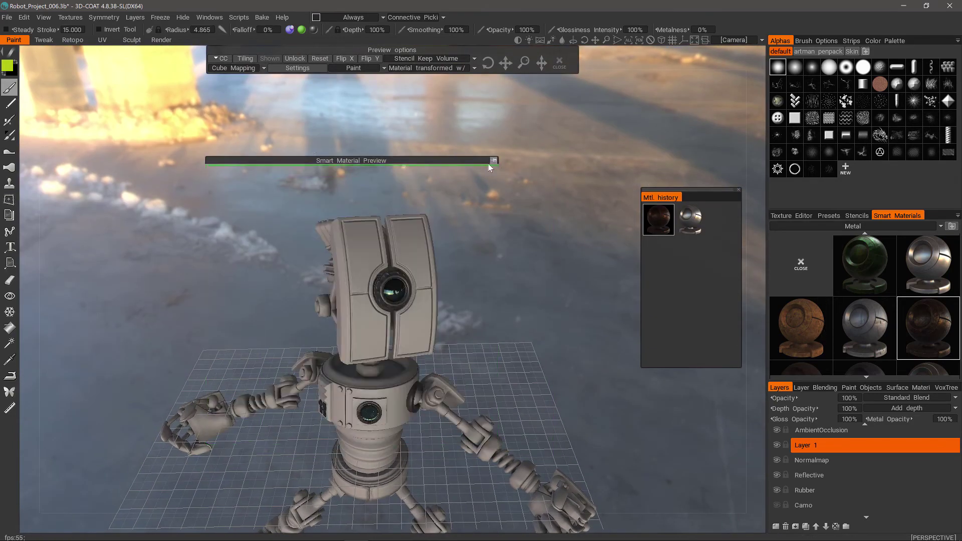
# Step: Fill the robot's left and right head panels with the copper material
pyautogui.click(11, 329)
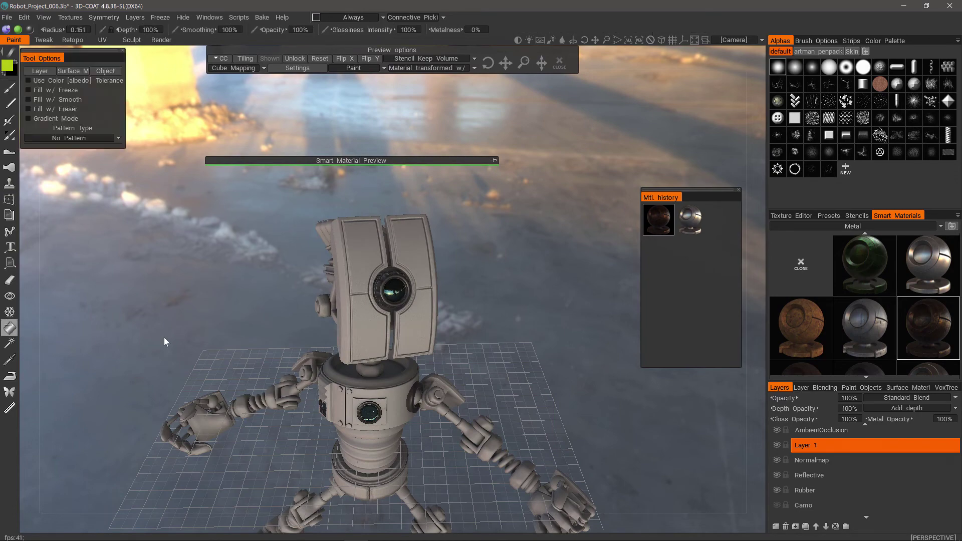
pyautogui.click(370, 321)
pyautogui.keyDown('alt'); pyautogui.moveTo(378, 327); pyautogui.dragTo(362, 356); pyautogui.keyUp('alt')
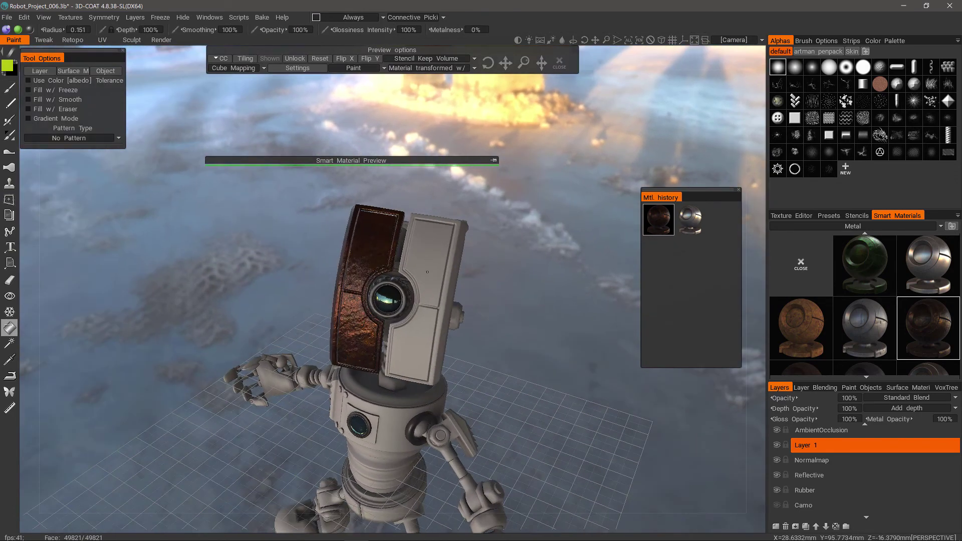
pyautogui.click(417, 331)
pyautogui.keyDown('alt'); pyautogui.moveTo(417, 331); pyautogui.dragTo(381, 406); pyautogui.keyUp('alt')
pyautogui.moveTo(381, 405); pyautogui.dragTo(400, 365, button='right')
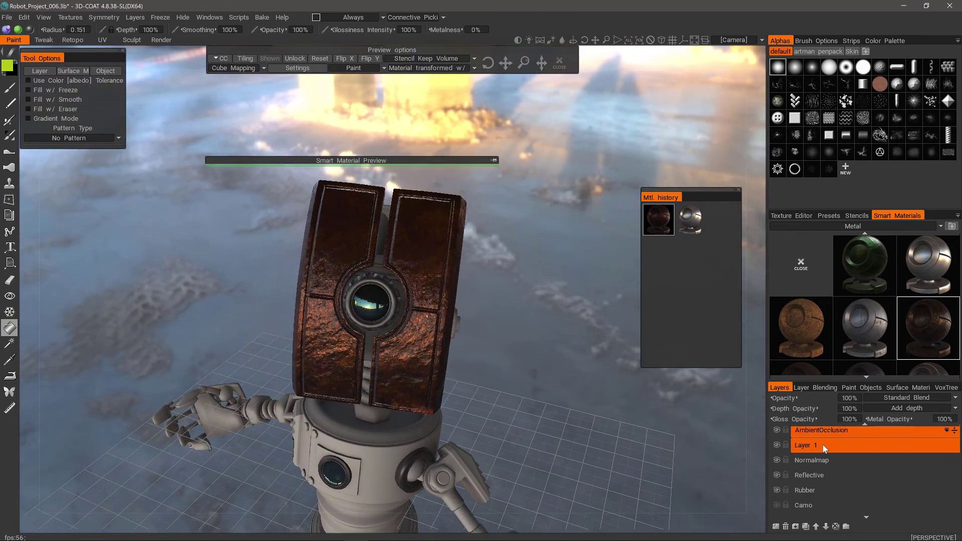
# Step: Fill the robot's torso ring with copper, then orbit to a nearly frontal view
pyautogui.keyDown('alt'); pyautogui.moveTo(466, 411); pyautogui.dragTo(369, 397); pyautogui.keyUp('alt')
pyautogui.click(377, 395)
pyautogui.moveTo(377, 395); pyautogui.dragTo(303, 352, button='right')
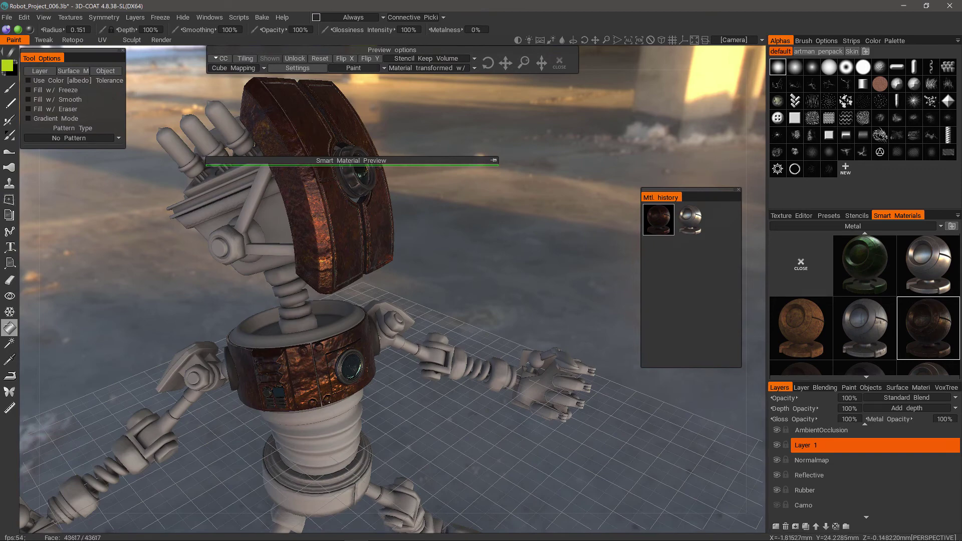
pyautogui.moveTo(716, 429); pyautogui.dragTo(425, 295)
# Step: Apply Fill Entire Layer with the copper smart material to coat all of Layer 1
pyautogui.rightClick(917, 323)
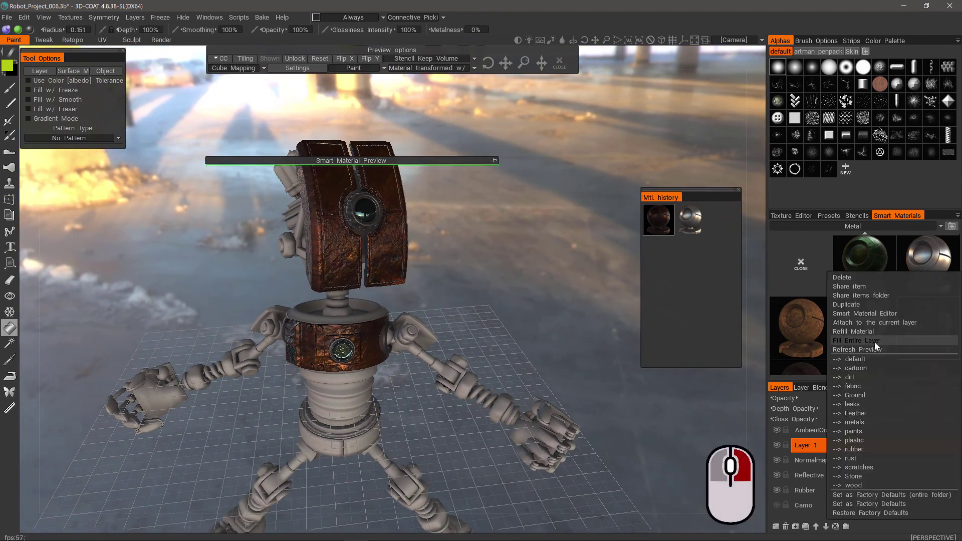
pyautogui.click(876, 343)
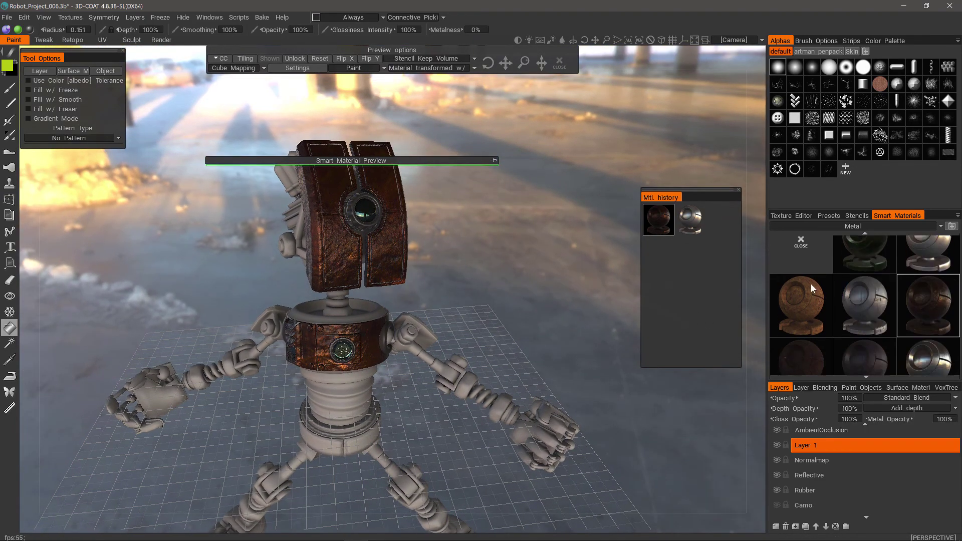
pyautogui.scroll(-3, 813, 279)
pyautogui.scroll(-1, 815, 306)
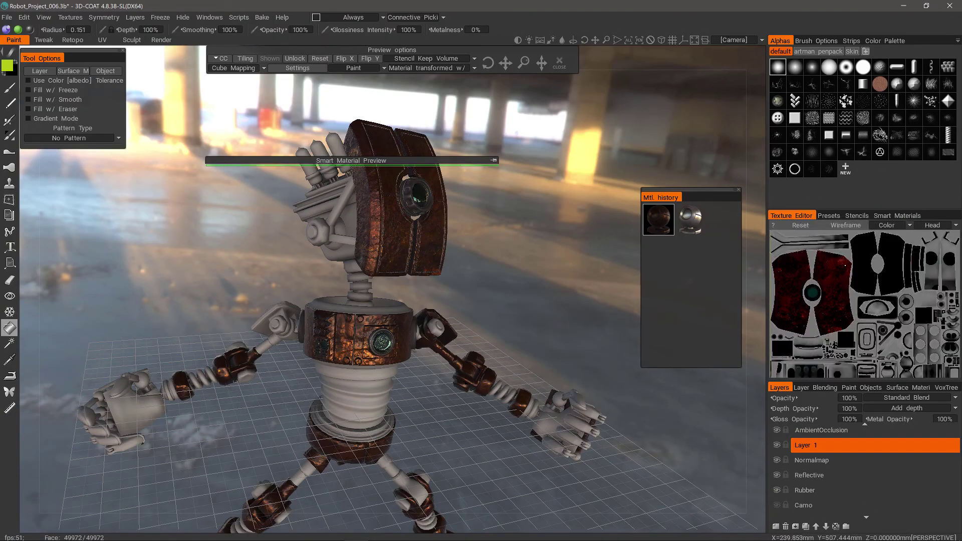
# Step: Fill the plate strip under the robot's head with copper
pyautogui.moveTo(426, 370); pyautogui.dragTo(468, 386)
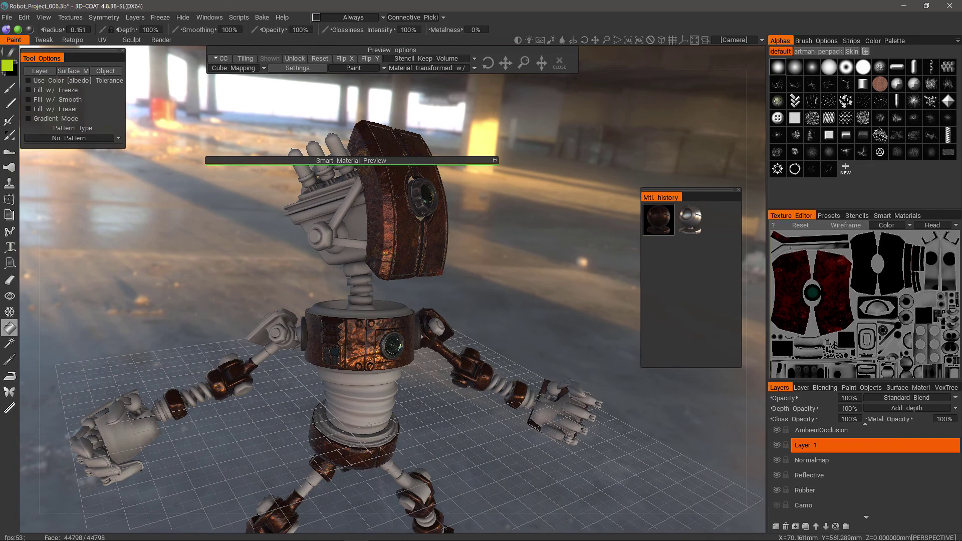
pyautogui.click(313, 212)
pyautogui.moveTo(567, 220); pyautogui.dragTo(687, 273)
pyautogui.moveTo(629, 234); pyautogui.dragTo(544, 226)
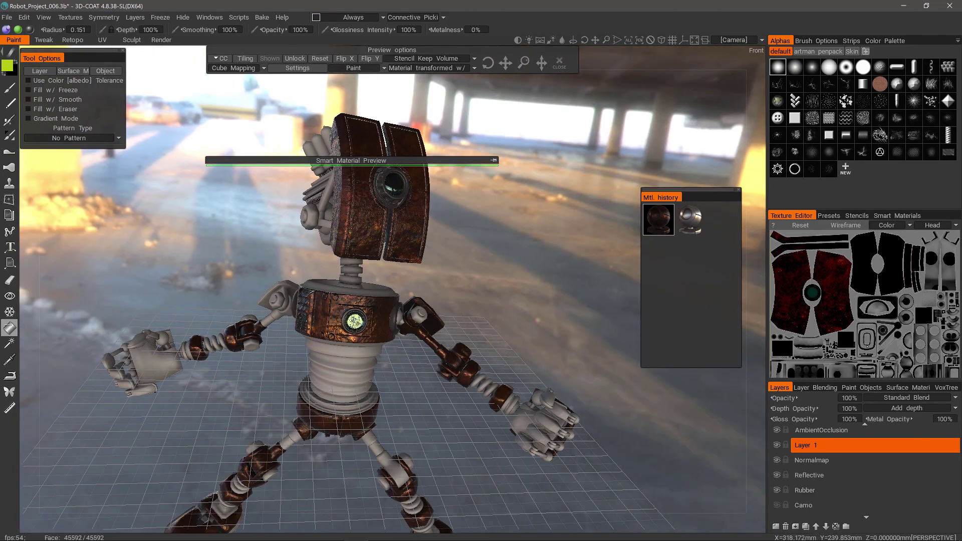